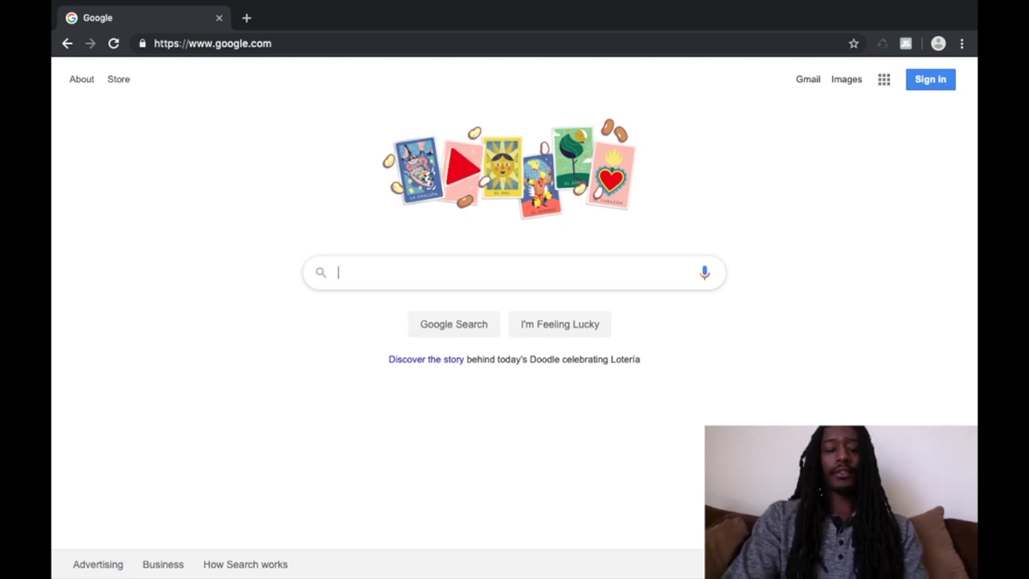
Step: Search Google for 'minnesota sec'
{"action": "type", "text": "minne"}
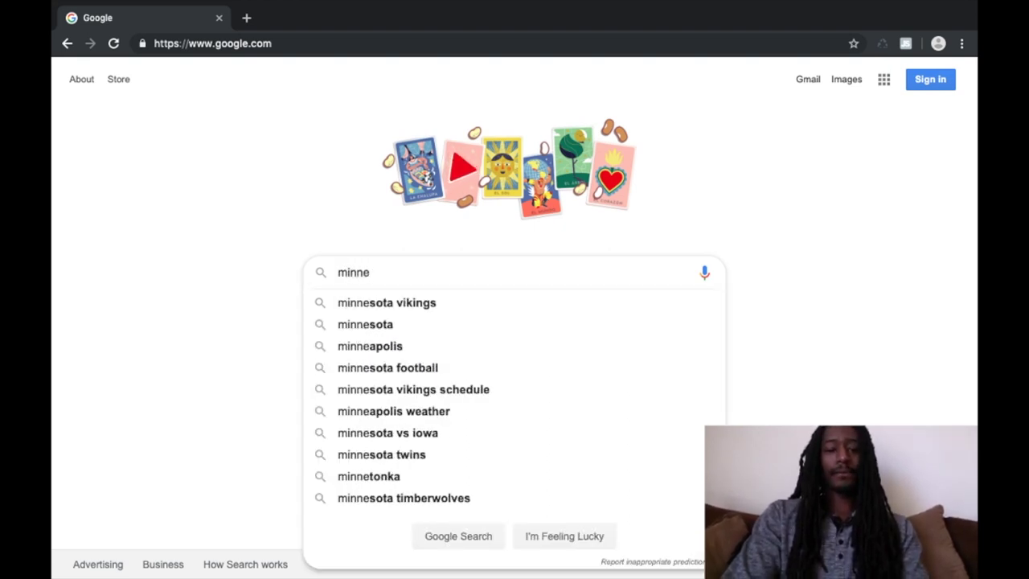
{"action": "type", "text": "sota "}
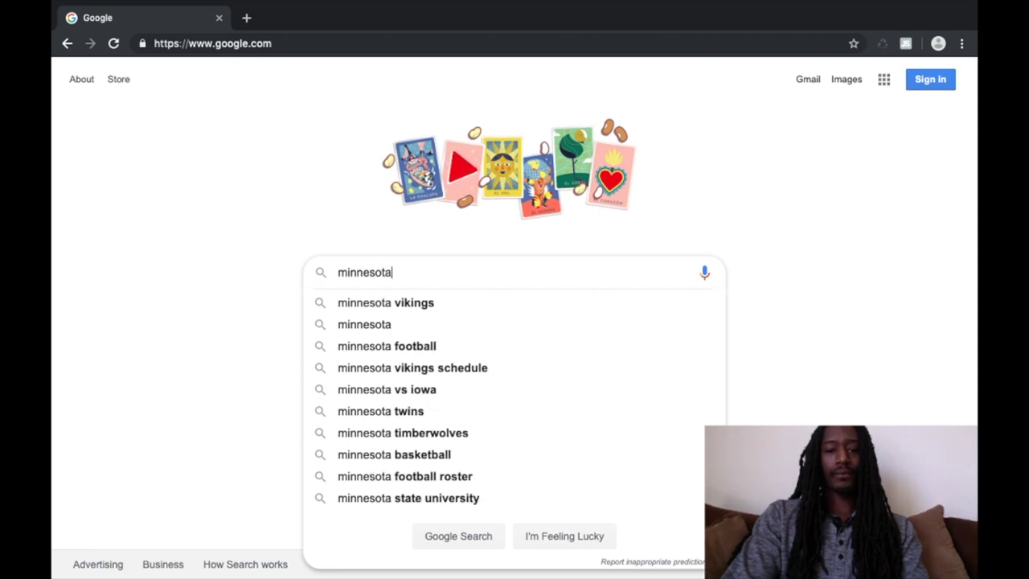
{"action": "type", "text": "sec"}
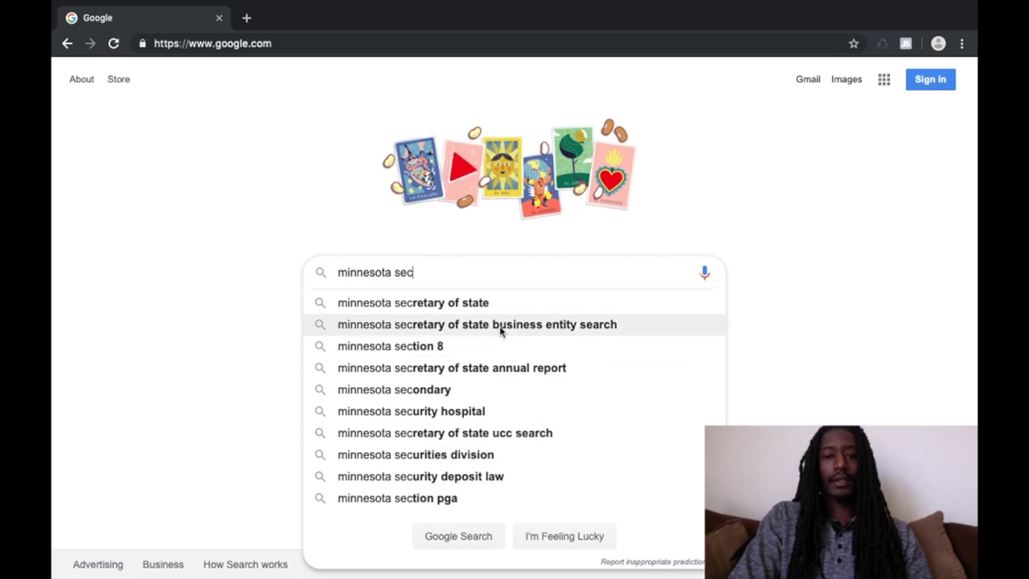
Step: Open the Minnesota Secretary of State site from search and go to its How to Register Your Business guide
{"action": "left_click", "coordinate": [493, 302]}
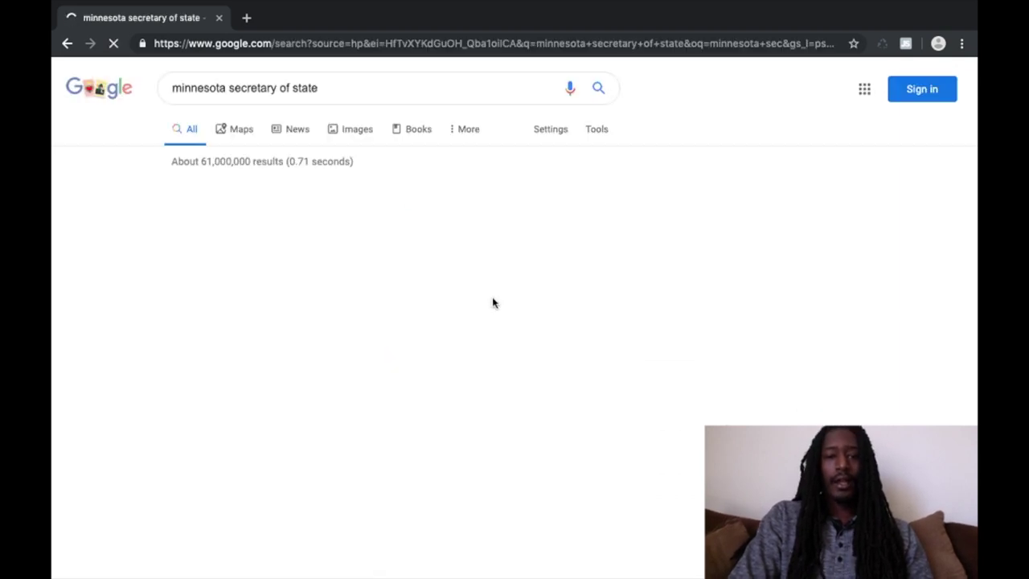
{"action": "left_click", "coordinate": [403, 192]}
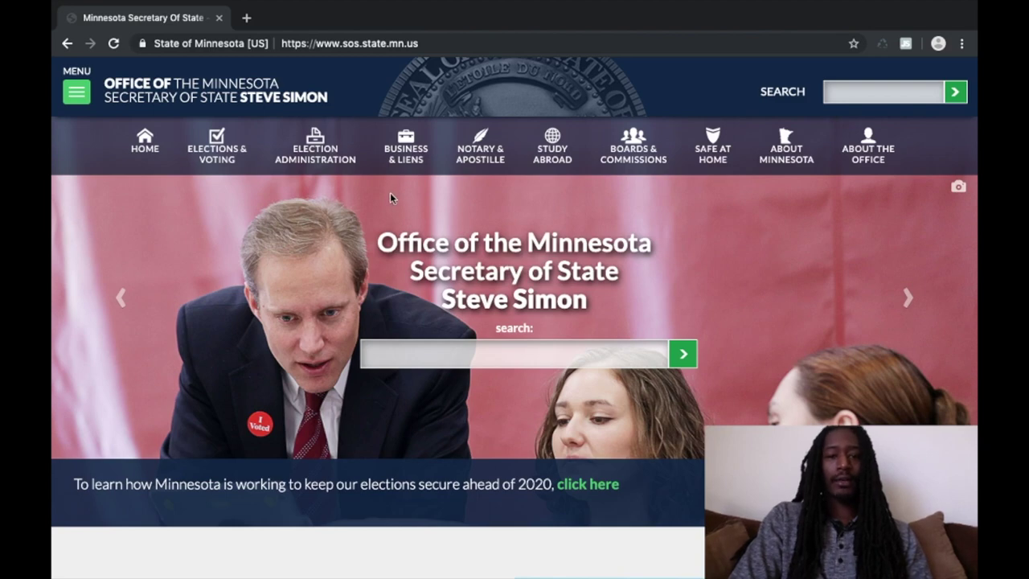
{"action": "scroll", "coordinate": [358, 247], "scroll_direction": "down", "scroll_amount": 2}
{"action": "scroll", "coordinate": [358, 247], "scroll_direction": "down", "scroll_amount": 2}
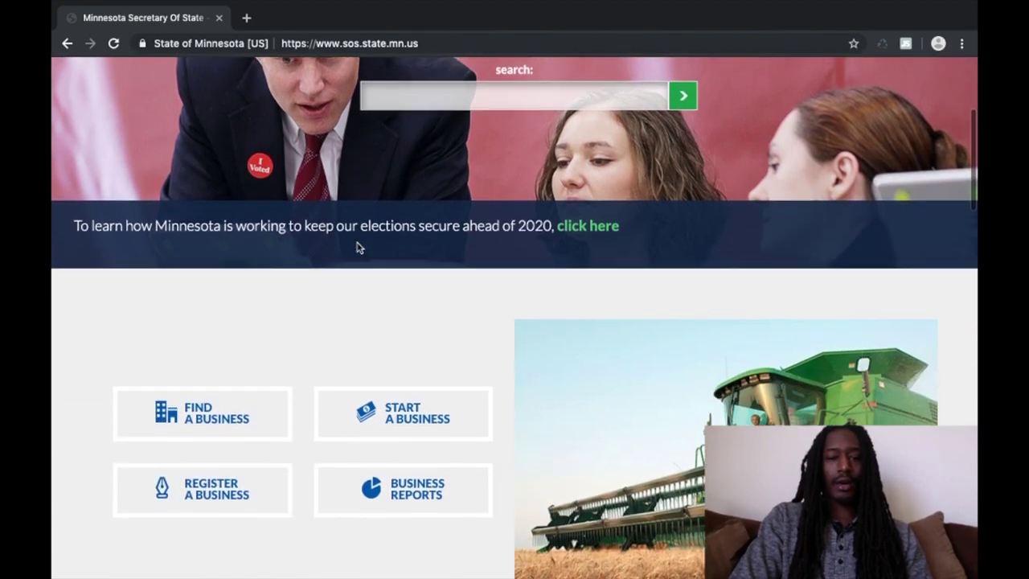
{"action": "scroll", "coordinate": [358, 247], "scroll_direction": "up", "scroll_amount": 3}
{"action": "scroll", "coordinate": [359, 248], "scroll_direction": "up", "scroll_amount": 2}
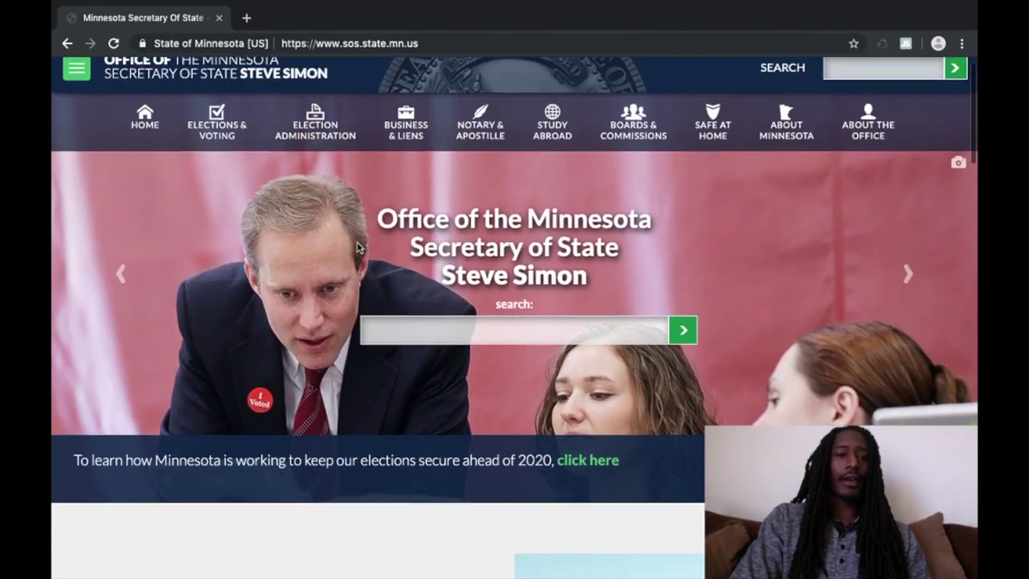
{"action": "scroll", "coordinate": [358, 248], "scroll_direction": "down", "scroll_amount": 2}
{"action": "scroll", "coordinate": [358, 247], "scroll_direction": "down", "scroll_amount": 3}
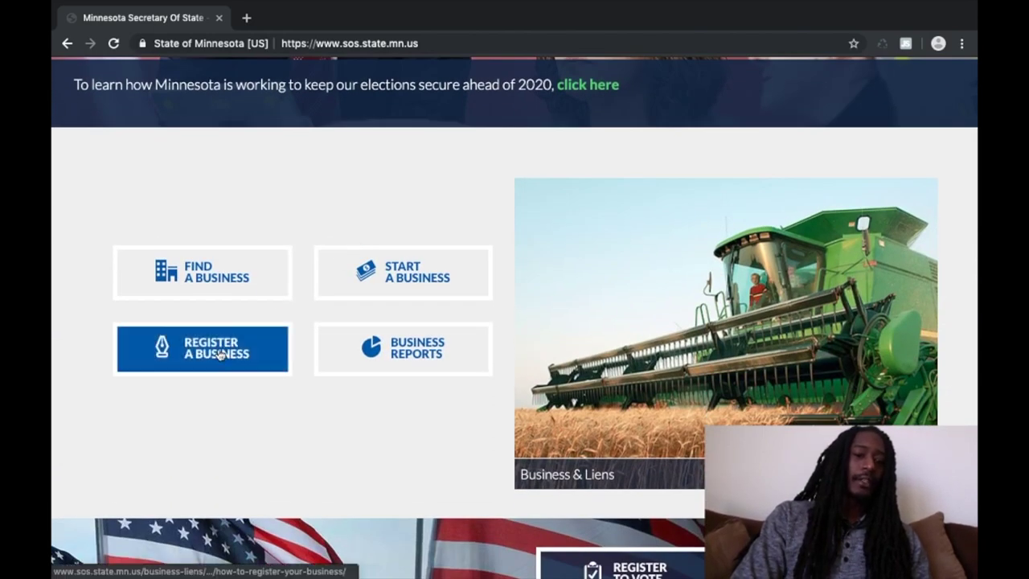
{"action": "scroll", "coordinate": [218, 354], "scroll_direction": "up", "scroll_amount": 4}
{"action": "scroll", "coordinate": [219, 354], "scroll_direction": "up", "scroll_amount": 1}
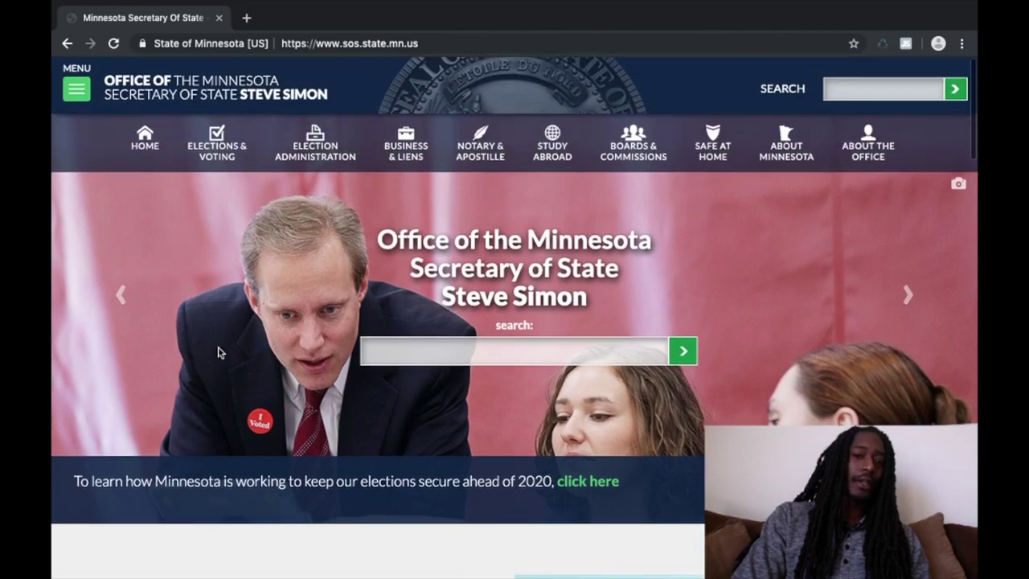
{"action": "scroll", "coordinate": [217, 350], "scroll_direction": "down", "scroll_amount": 5}
{"action": "left_click", "coordinate": [189, 416]}
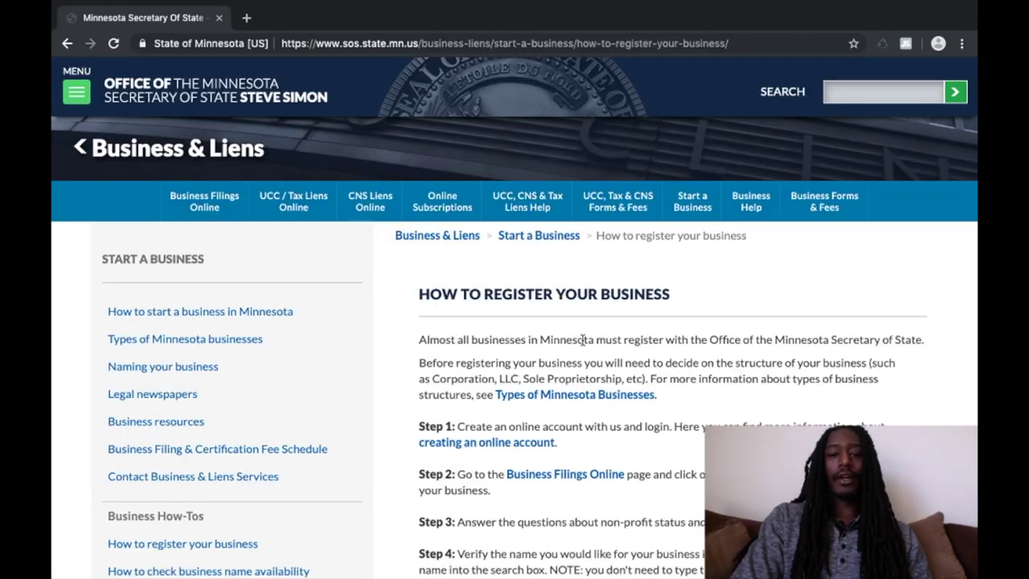
{"action": "scroll", "coordinate": [582, 340], "scroll_direction": "down", "scroll_amount": 3}
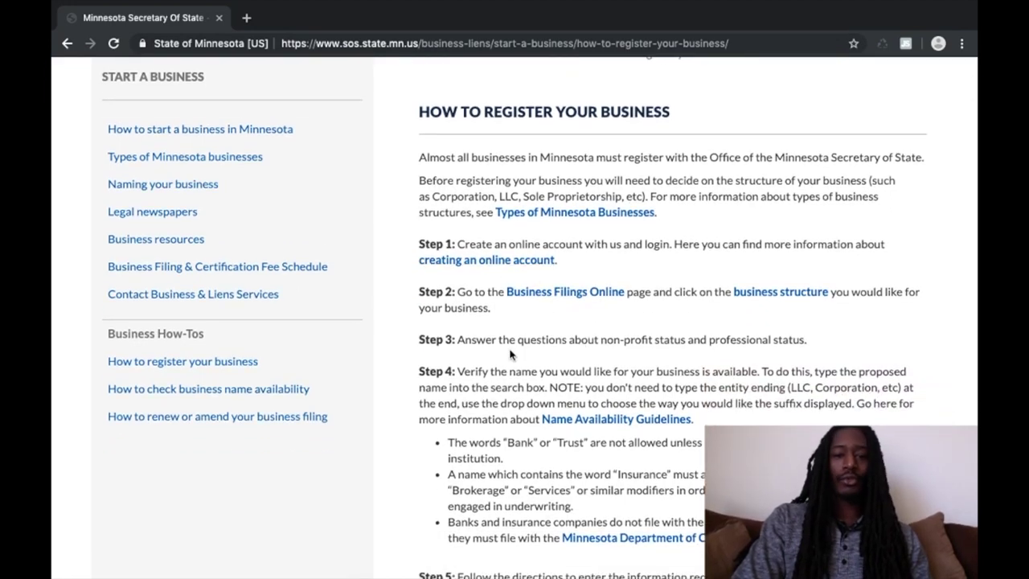
Step: Go to Business Filings Online and start a new Assumed Name filing
{"action": "left_click", "coordinate": [551, 296]}
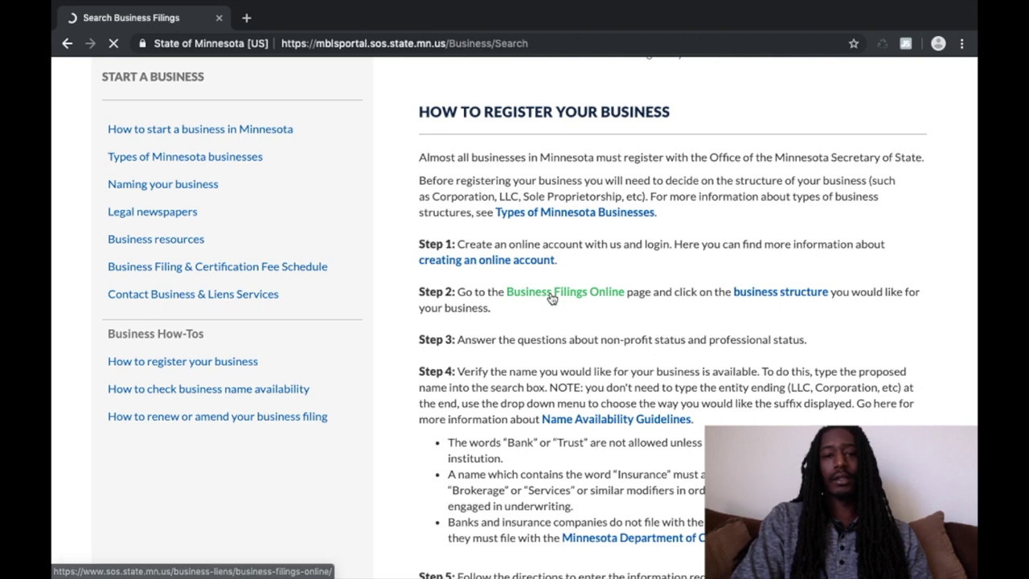
{"action": "scroll", "coordinate": [487, 320], "scroll_direction": "down", "scroll_amount": 3}
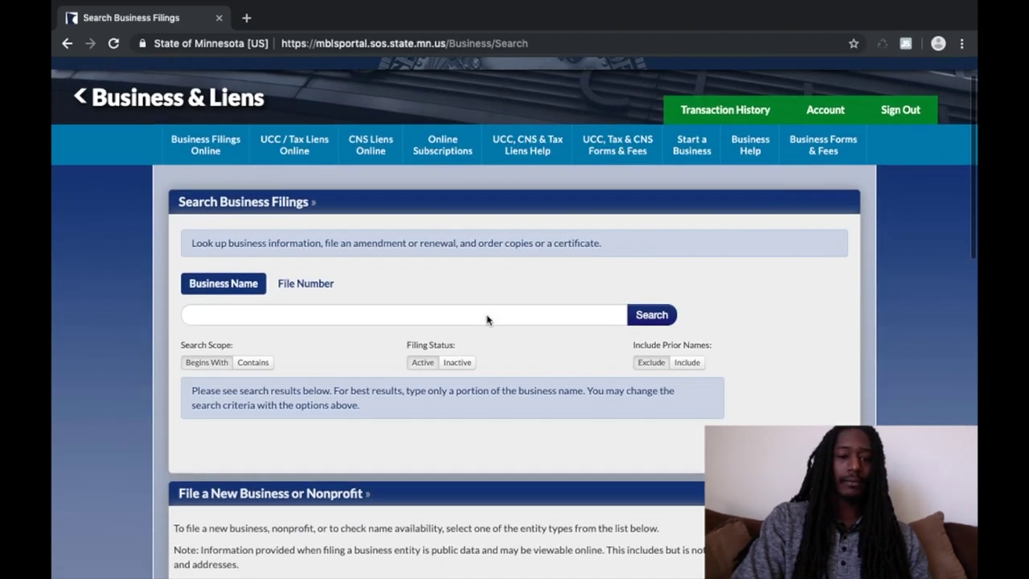
{"action": "scroll", "coordinate": [486, 320], "scroll_direction": "down", "scroll_amount": 2}
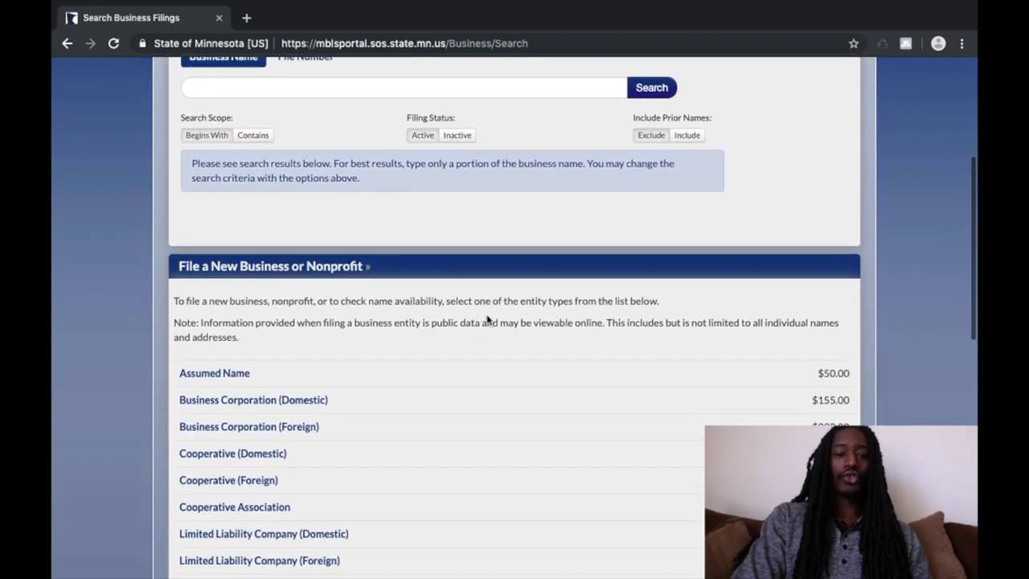
{"action": "scroll", "coordinate": [361, 230], "scroll_direction": "up", "scroll_amount": 3}
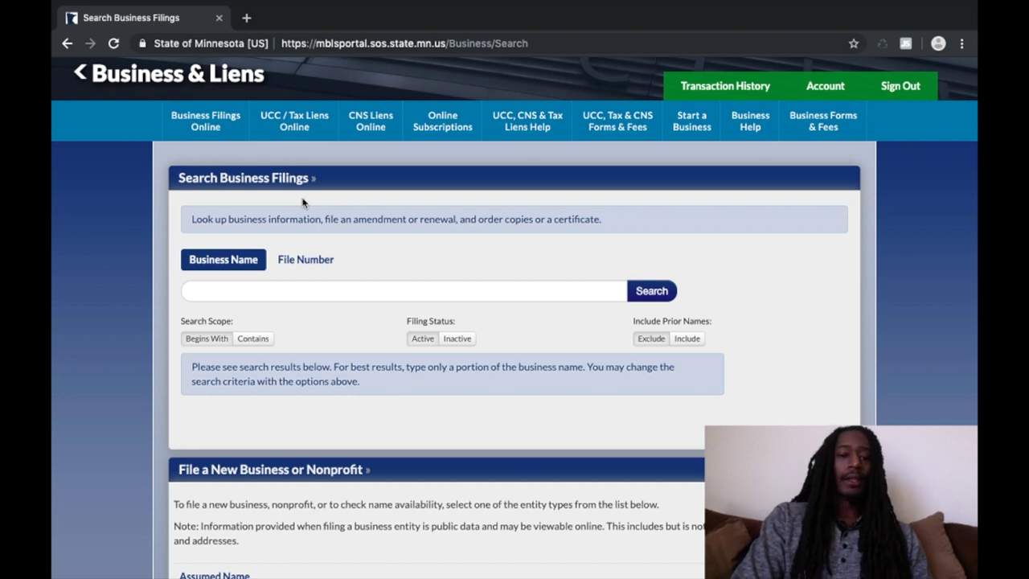
{"action": "scroll", "coordinate": [302, 202], "scroll_direction": "down", "scroll_amount": 5}
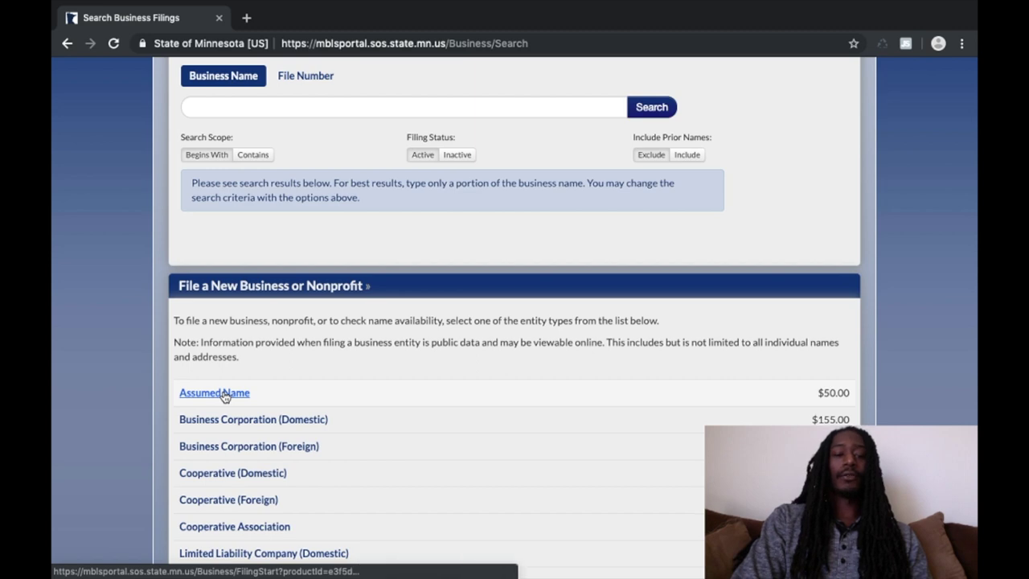
{"action": "left_click", "coordinate": [214, 392]}
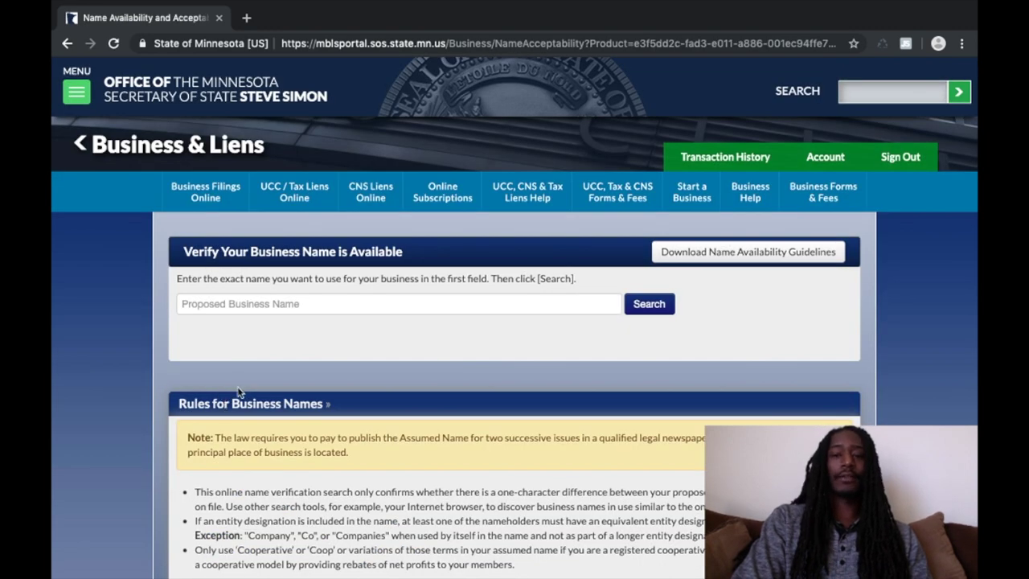
Step: Enter the proposed business name and confirm it is available
{"action": "scroll", "coordinate": [239, 386], "scroll_direction": "down", "scroll_amount": 3}
{"action": "scroll", "coordinate": [240, 386], "scroll_direction": "up", "scroll_amount": 2}
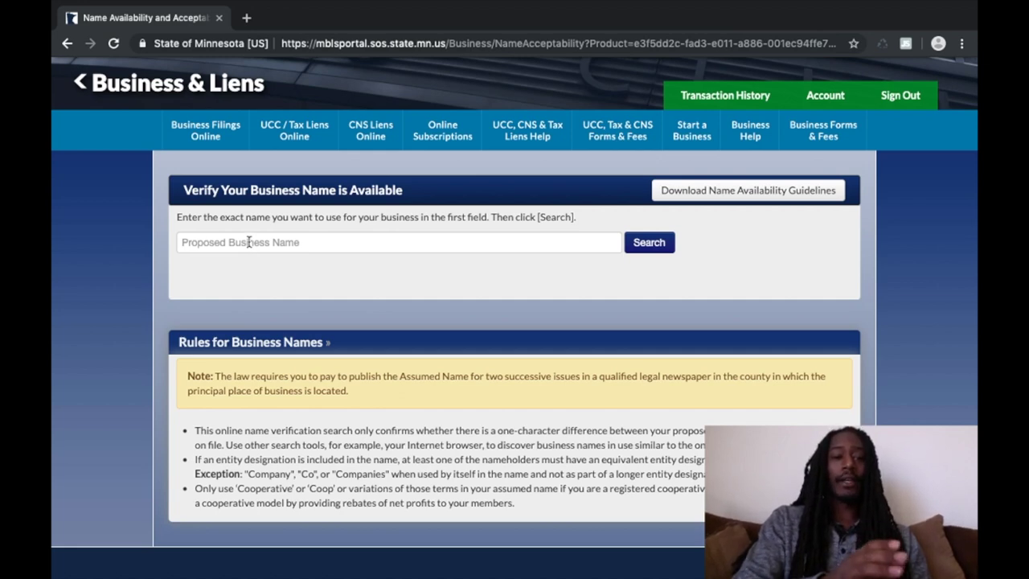
{"action": "left_click", "coordinate": [248, 242]}
{"action": "type", "text": "J"}
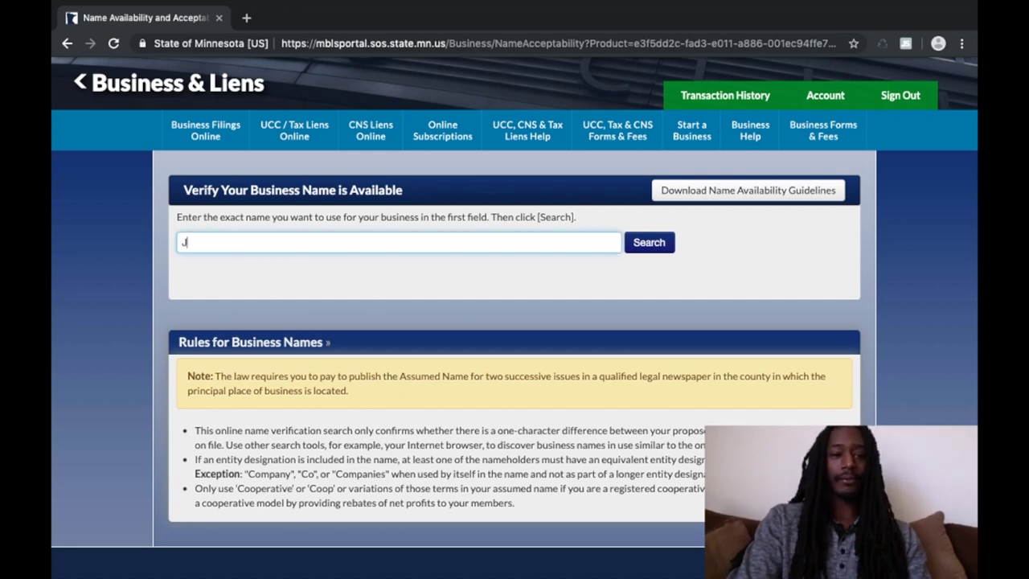
{"action": "type", "text": "OHN "}
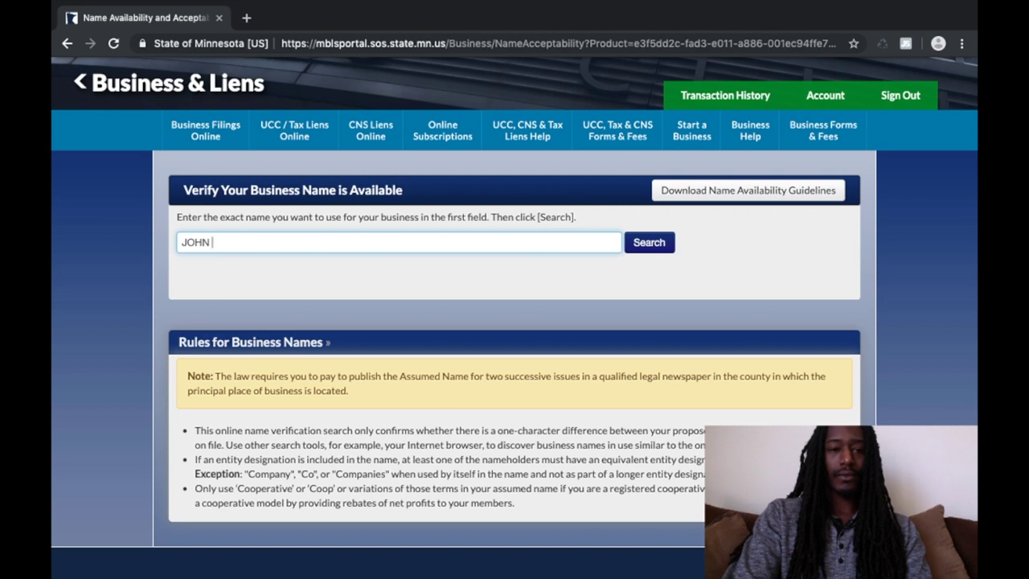
{"action": "type", "text": "HENRY "}
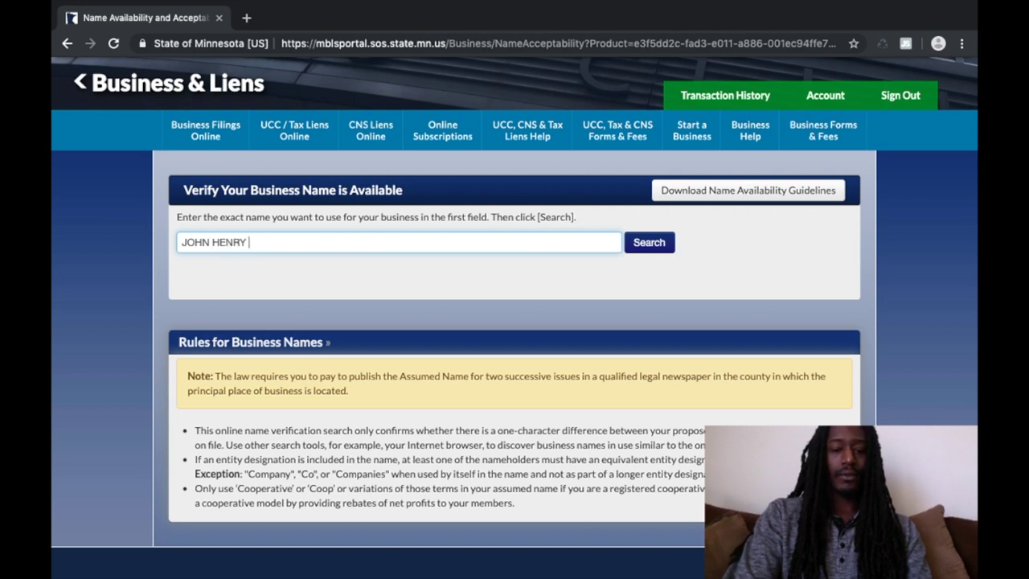
{"action": "type", "text": "DOE"}
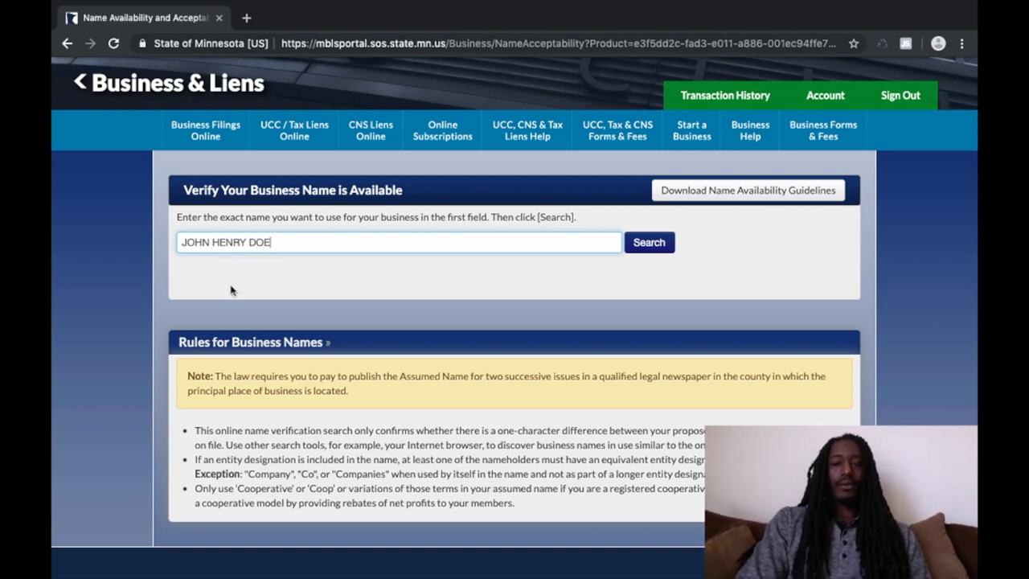
{"action": "left_click", "coordinate": [650, 245]}
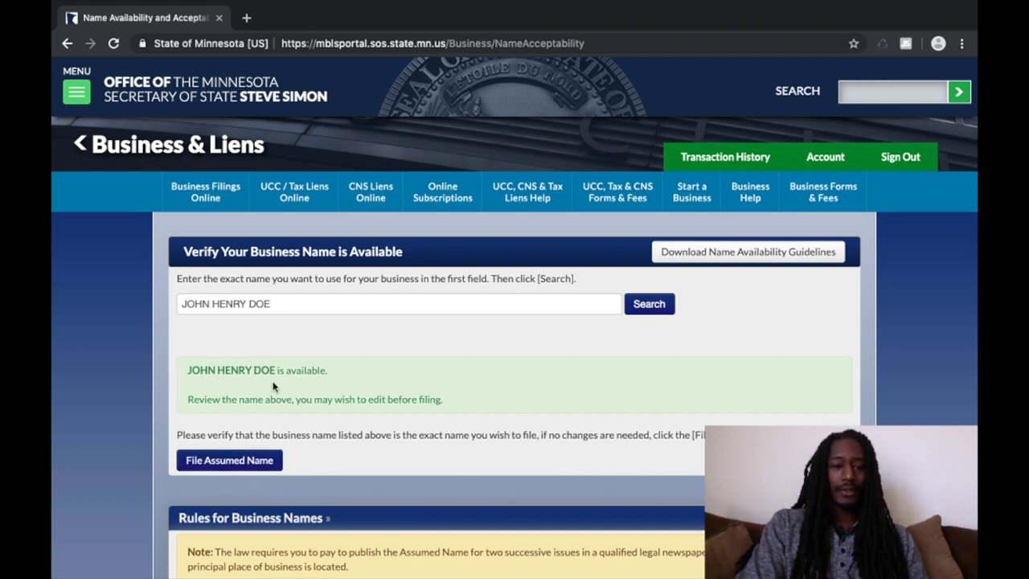
Step: Begin the Assumed Name filing and enter the nameholder as surname with comma, then given names
{"action": "left_click", "coordinate": [245, 463]}
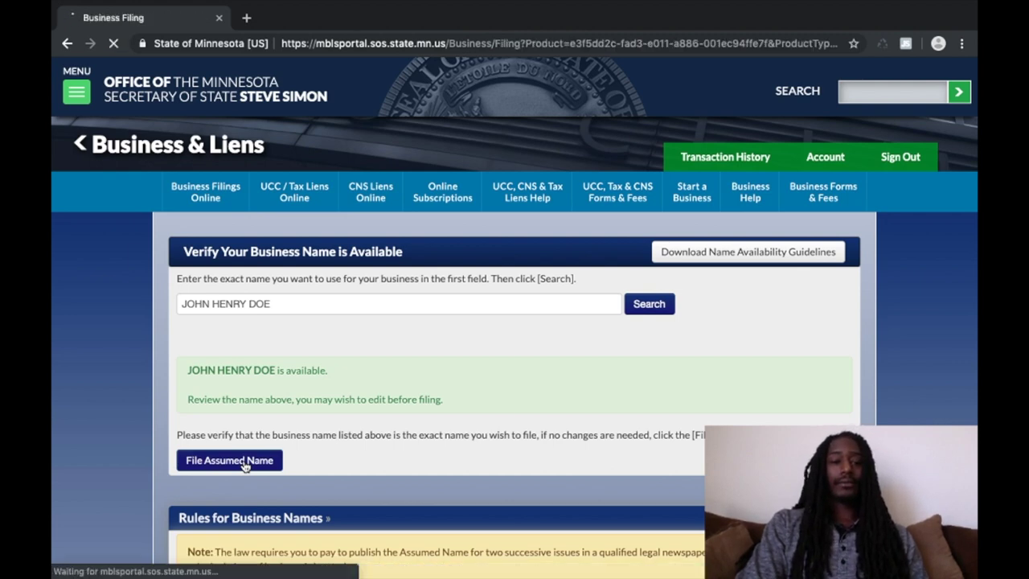
{"action": "scroll", "coordinate": [411, 415], "scroll_direction": "down", "scroll_amount": 2}
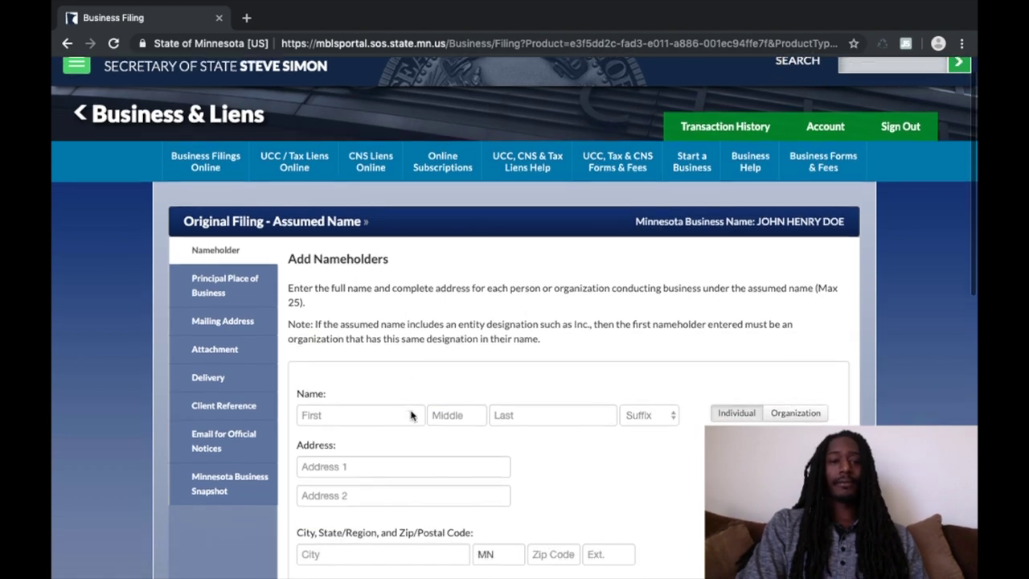
{"action": "scroll", "coordinate": [410, 414], "scroll_direction": "down", "scroll_amount": 4}
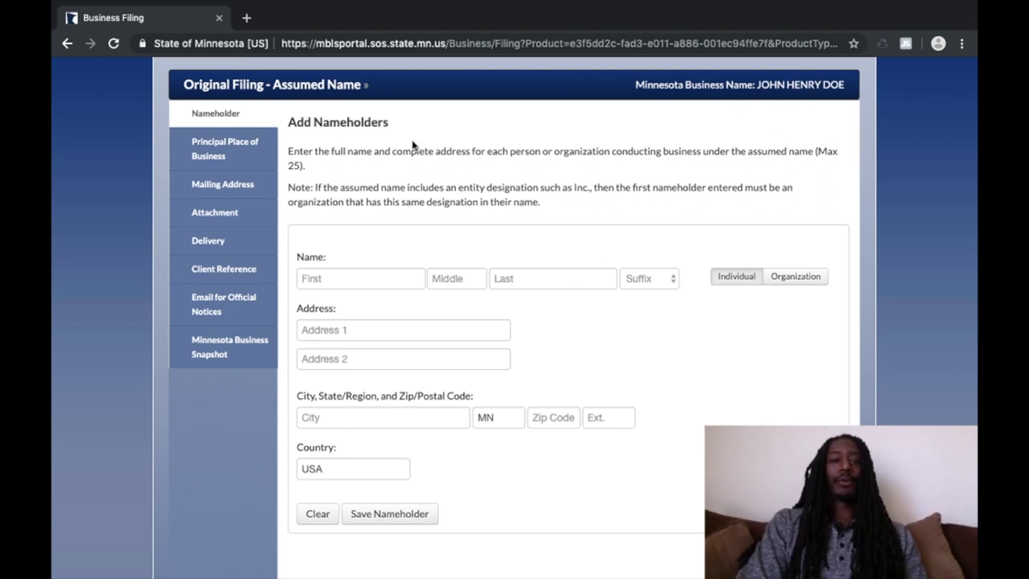
{"action": "left_click", "coordinate": [319, 278]}
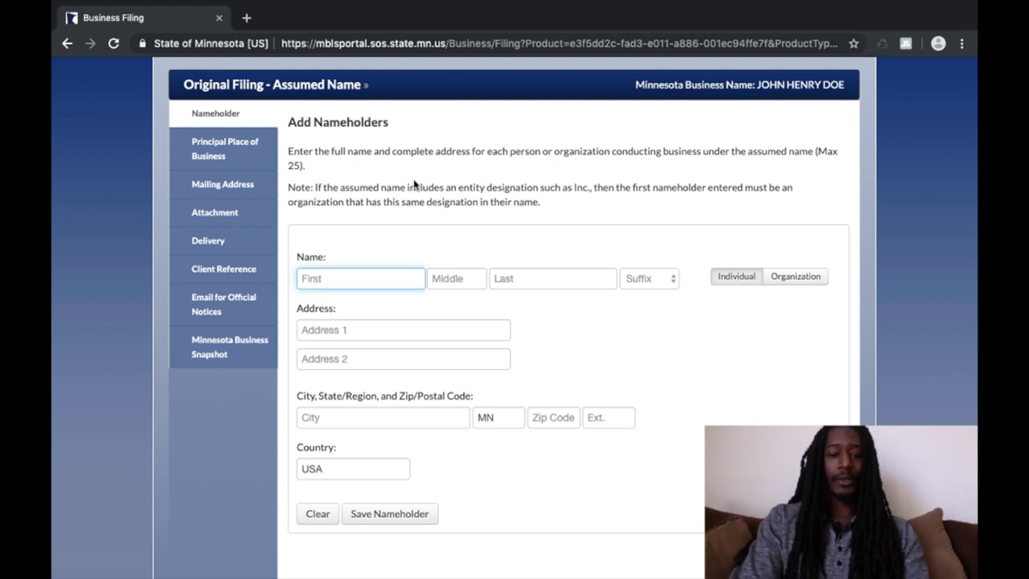
{"action": "type", "text": "DOE"}
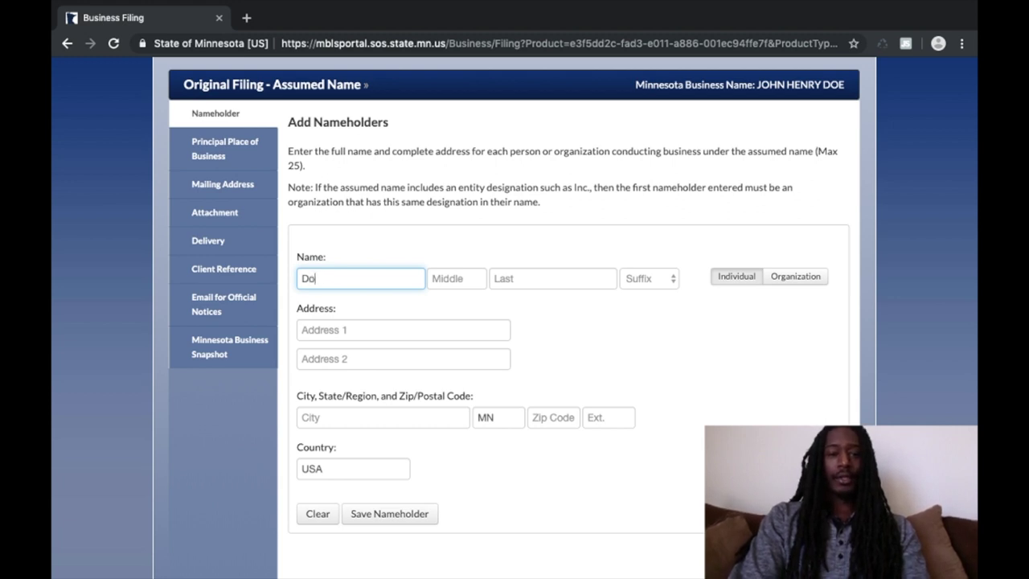
{"action": "type", "text": "e"}
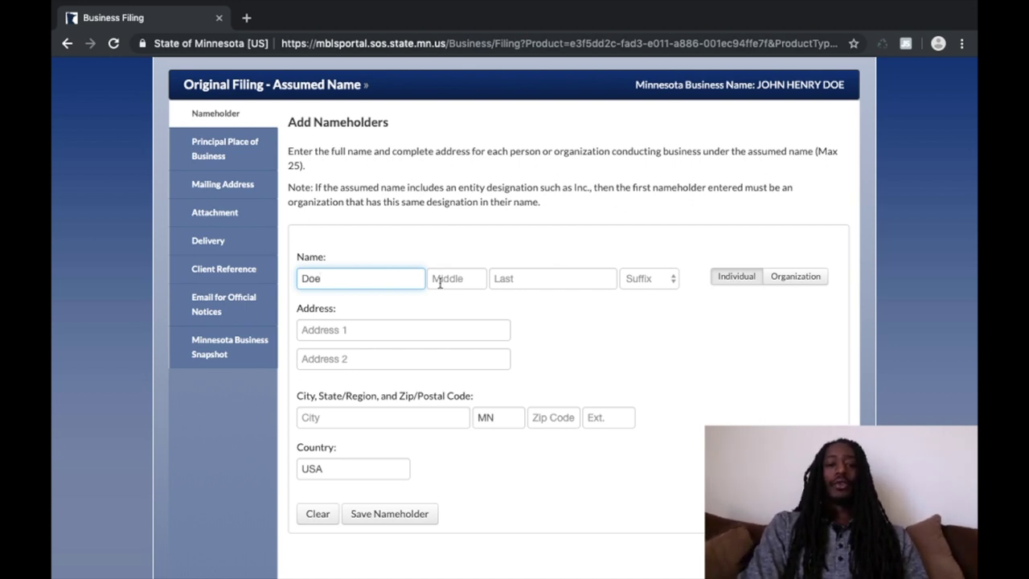
{"action": "left_click", "coordinate": [516, 282]}
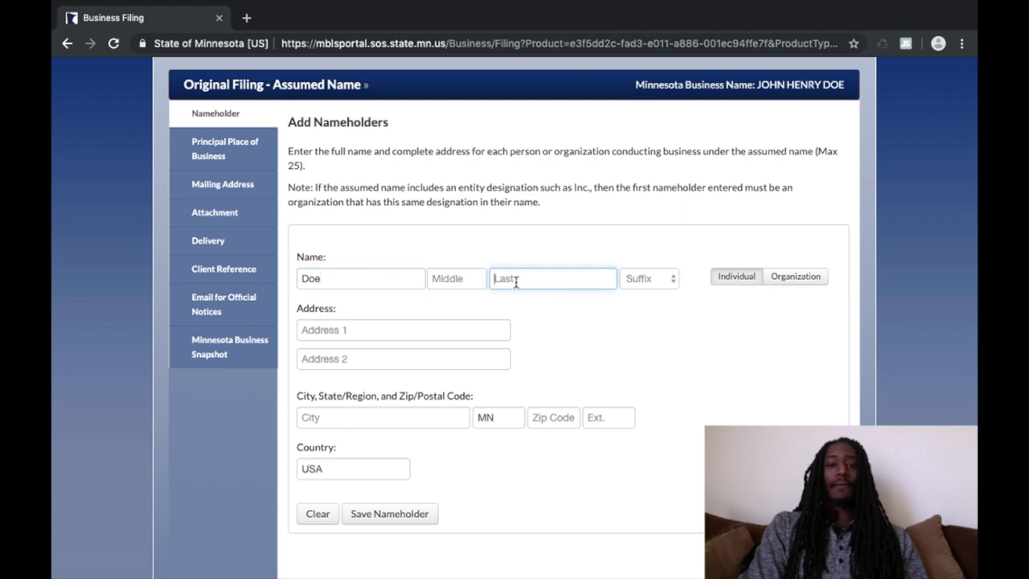
{"action": "left_click", "coordinate": [321, 281]}
{"action": "type", "text": ","}
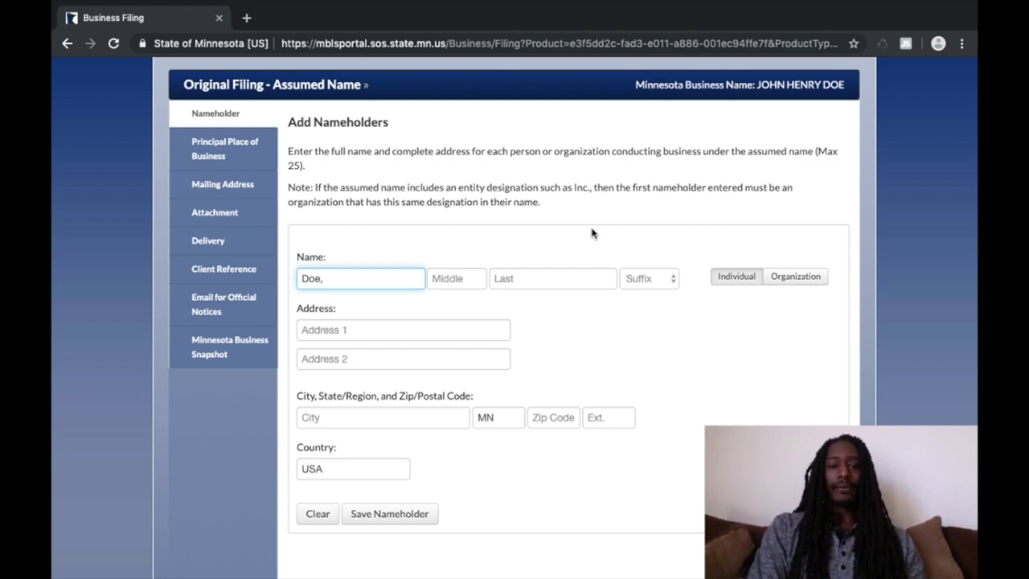
{"action": "left_click", "coordinate": [530, 283]}
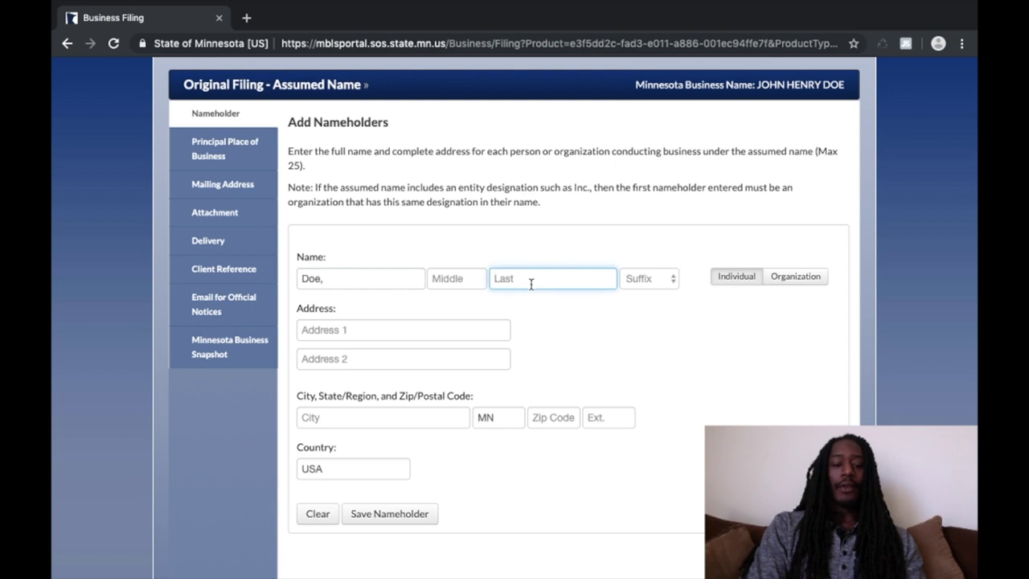
{"action": "type", "text": "John"}
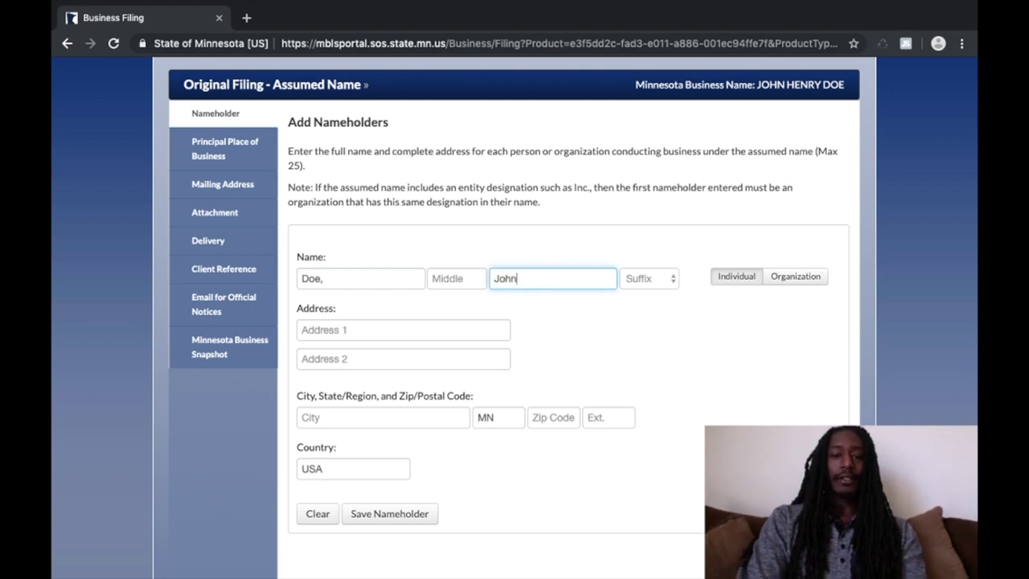
{"action": "type", "text": " Henry"}
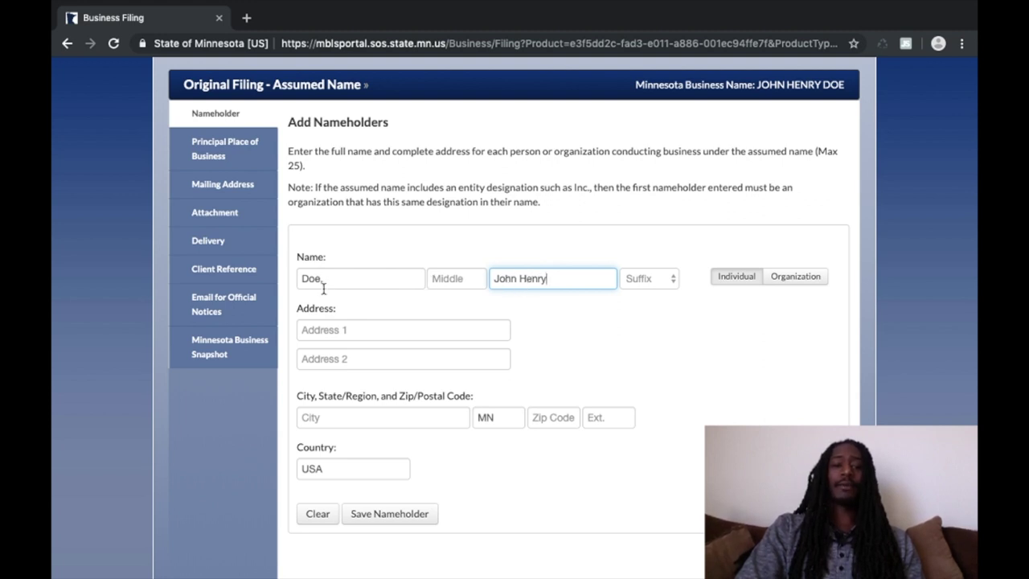
Step: Enter the nameholder's care-of street address
{"action": "left_click", "coordinate": [349, 332]}
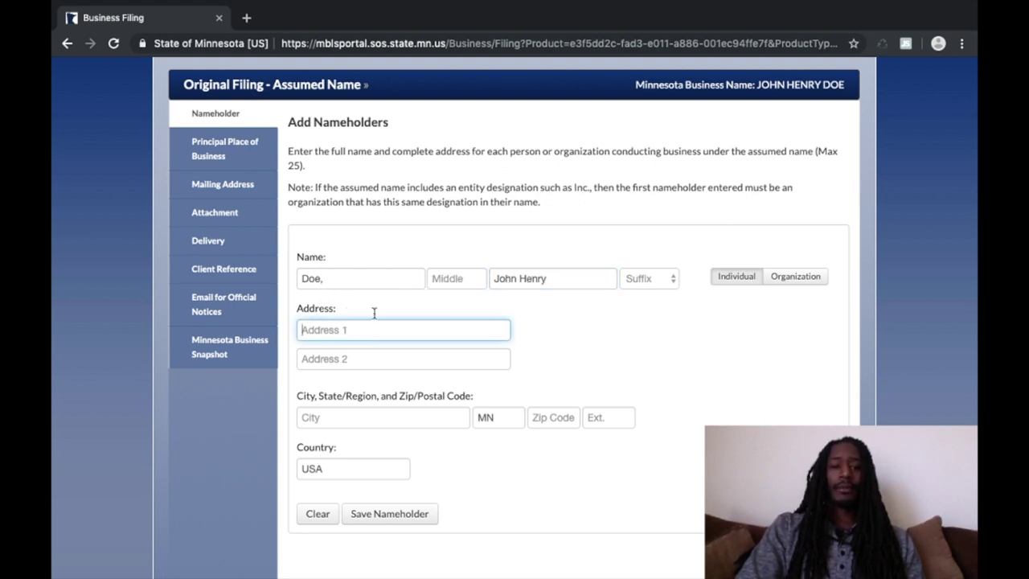
{"action": "type", "text": "1234"}
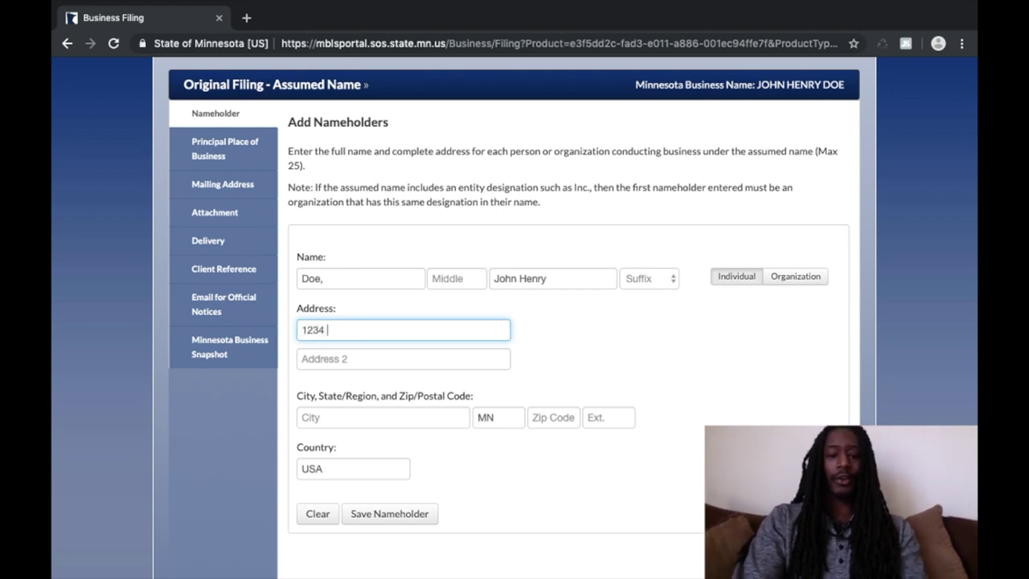
{"action": "key", "text": "BackSpace"}
{"action": "key", "text": "BackSpace"}
{"action": "key", "text": "BackSpace"}
{"action": "key", "text": "BackSpace"}
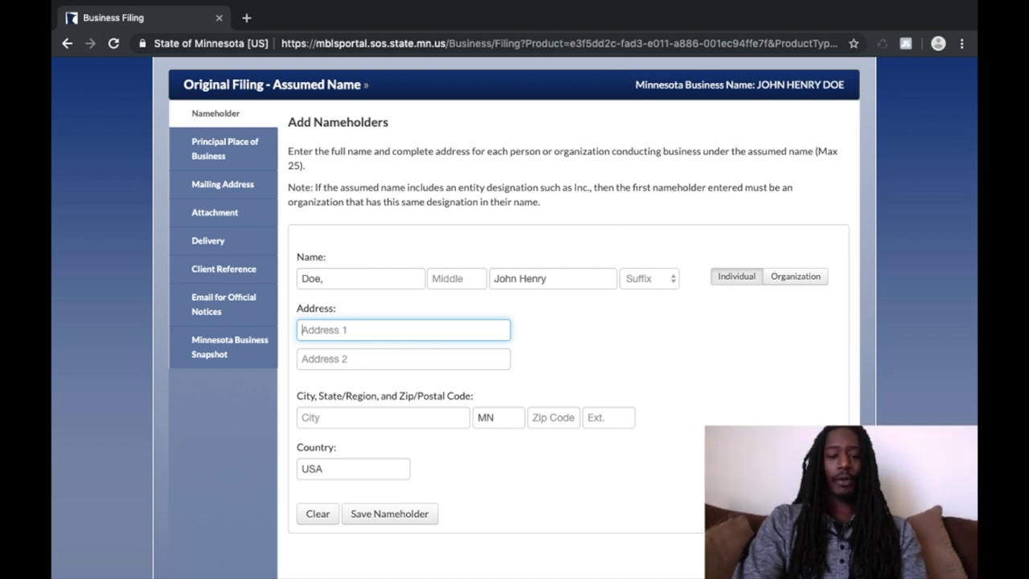
{"action": "type", "text": "C/O"}
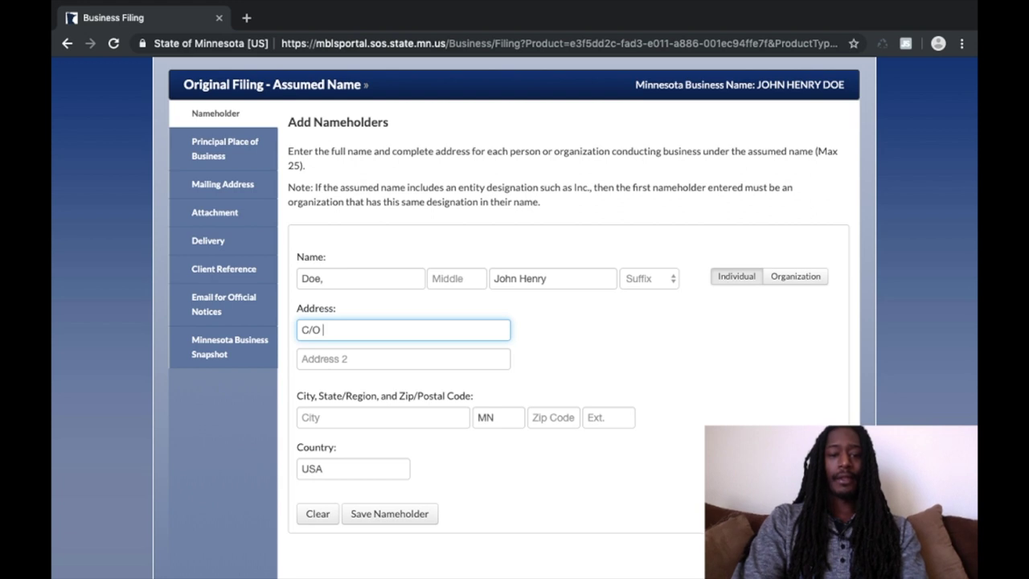
{"action": "type", "text": " 1234 "}
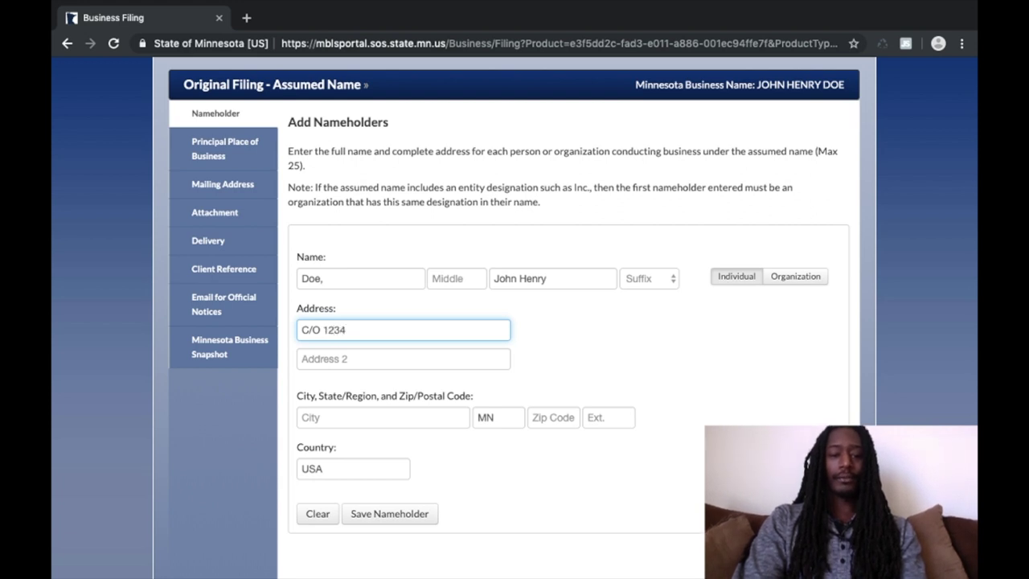
{"action": "type", "text": "An"}
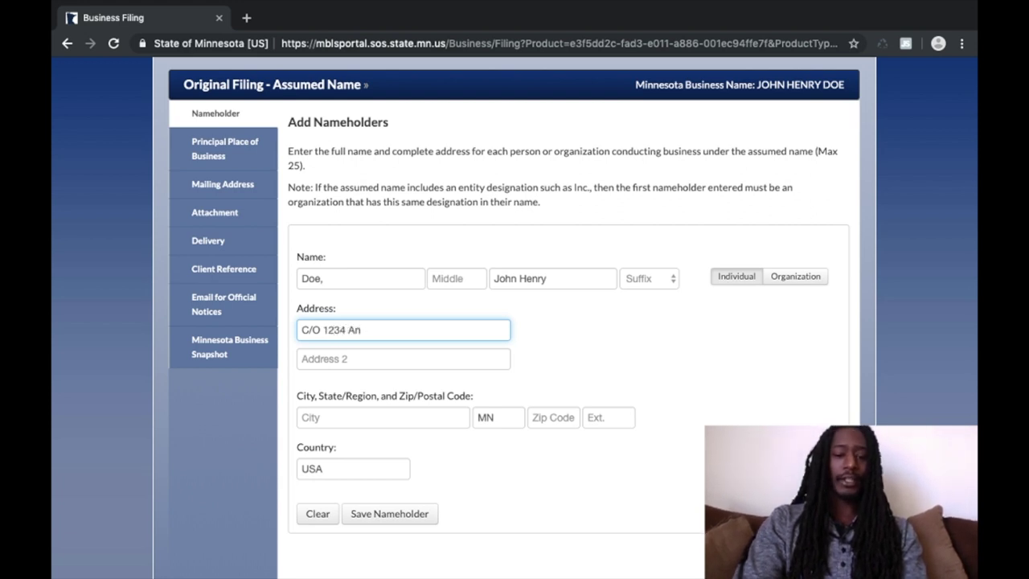
{"action": "type", "text": "yplace"}
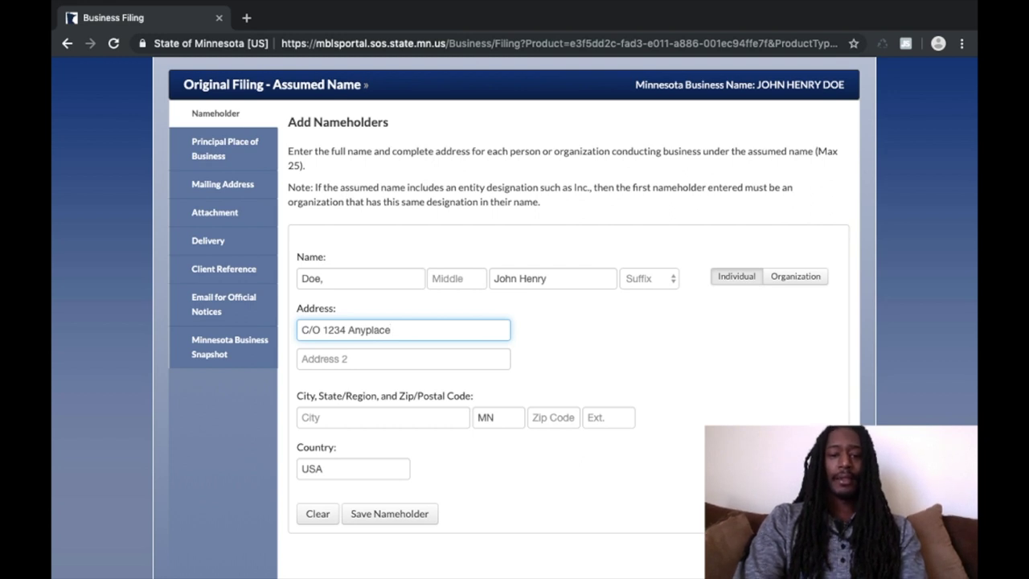
{"action": "type", "text": "Stree"}
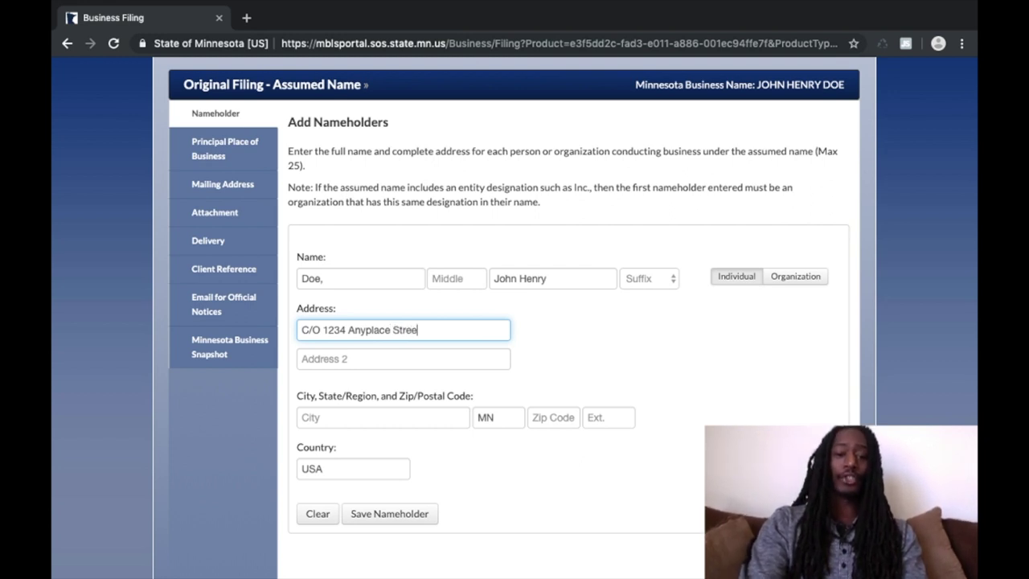
{"action": "type", "text": "t"}
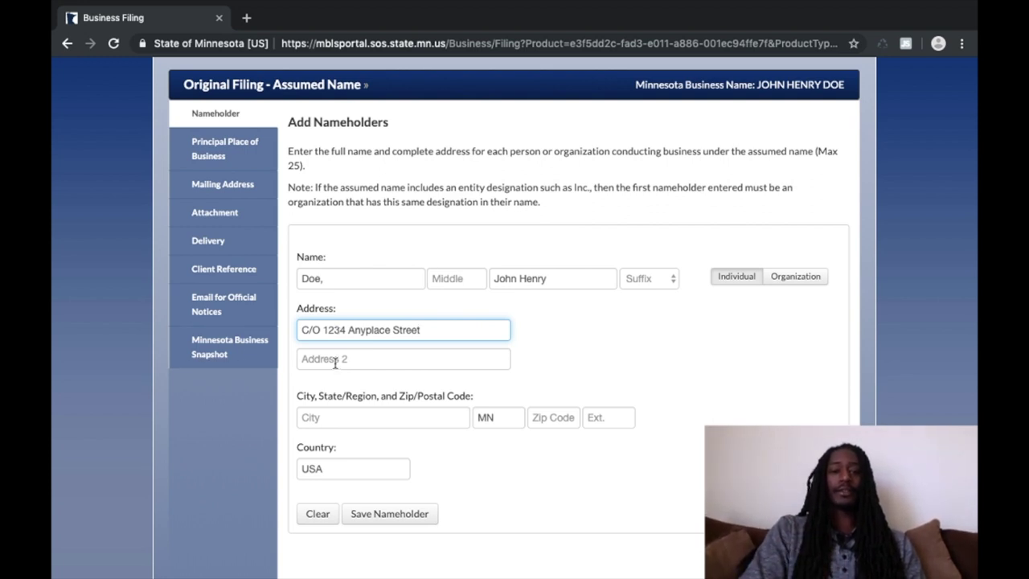
Step: Enter the nameholder's city Chicago, state Illinois and ZIP code, fixing typos
{"action": "left_click", "coordinate": [356, 420]}
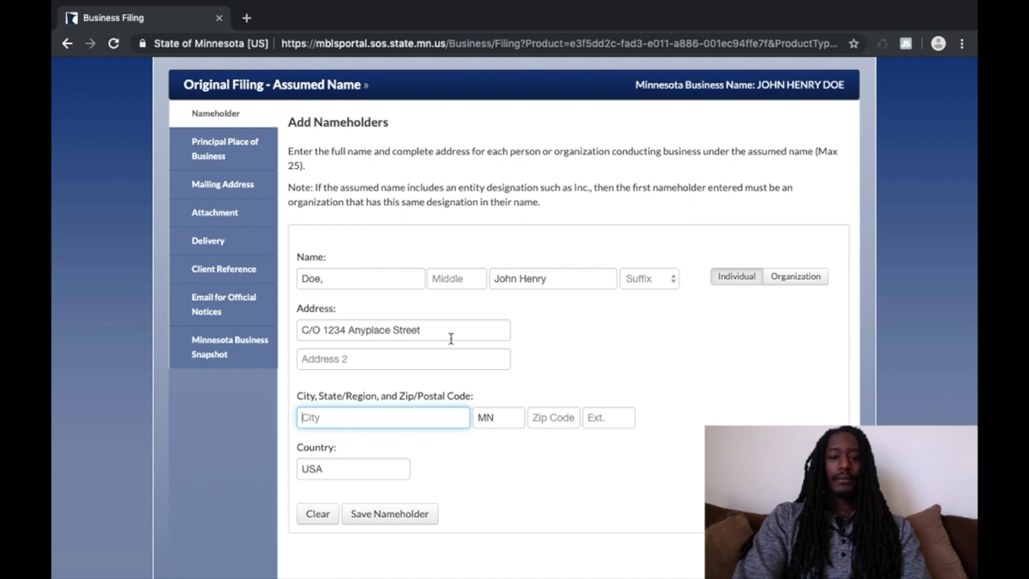
{"action": "type", "text": "Ch"}
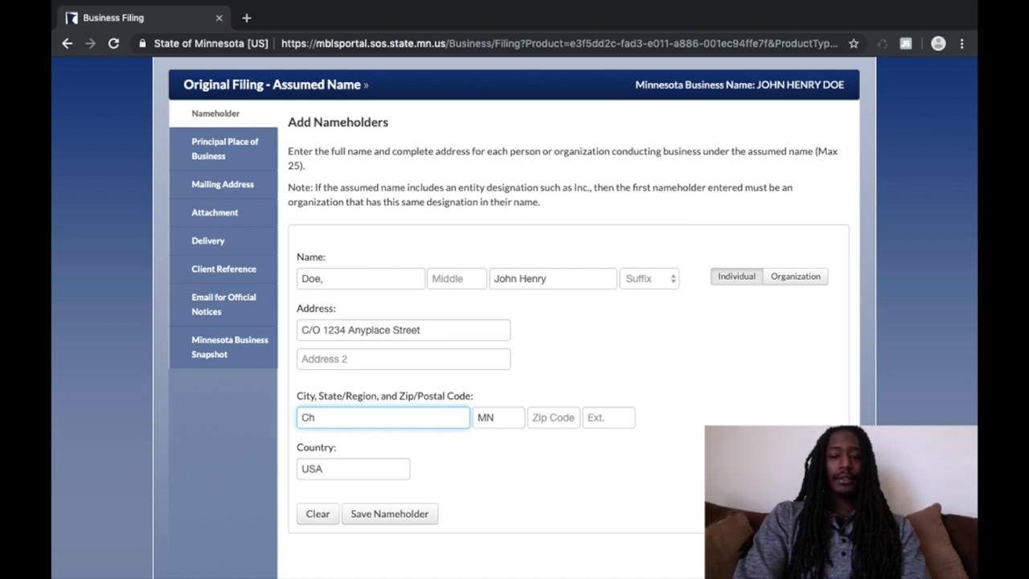
{"action": "type", "text": "icag"}
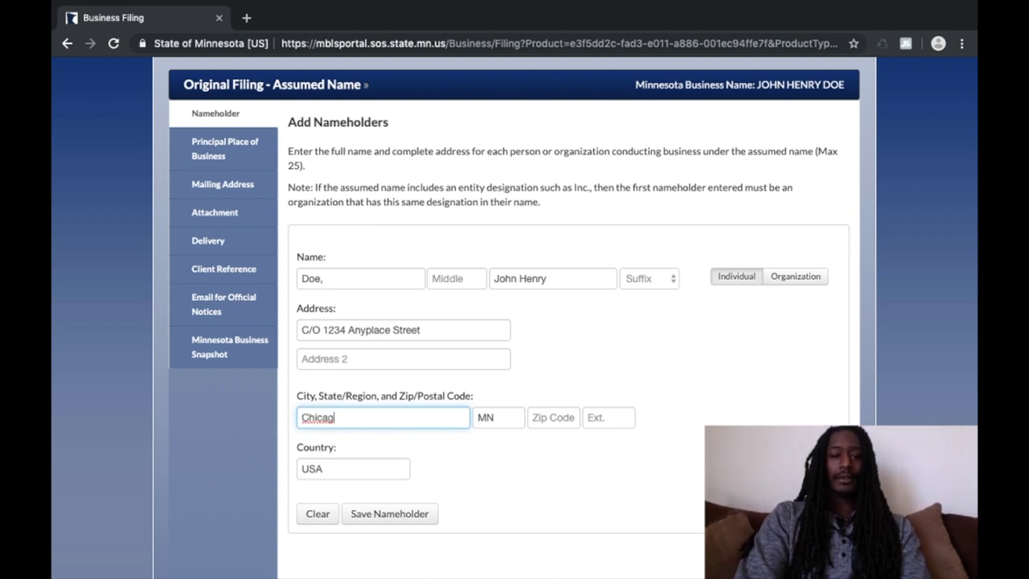
{"action": "type", "text": "o"}
{"action": "key", "text": "BackSpace"}
{"action": "key", "text": "BackSpace"}
{"action": "key", "text": "BackSpace"}
{"action": "key", "text": "BackSpace"}
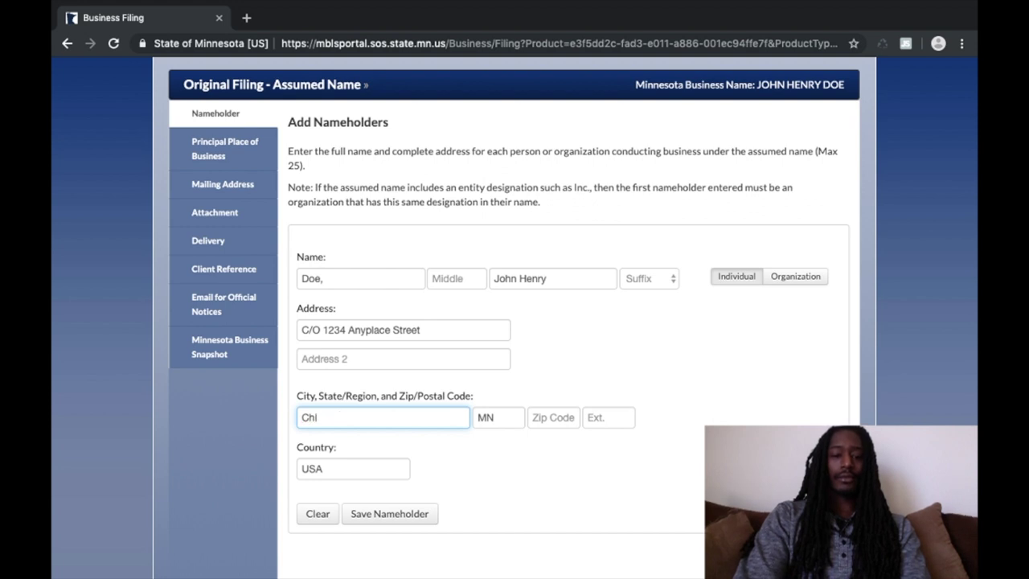
{"action": "type", "text": "cafo"}
{"action": "key", "text": "BackSpace"}
{"action": "key", "text": "BackSpace"}
{"action": "type", "text": "go"}
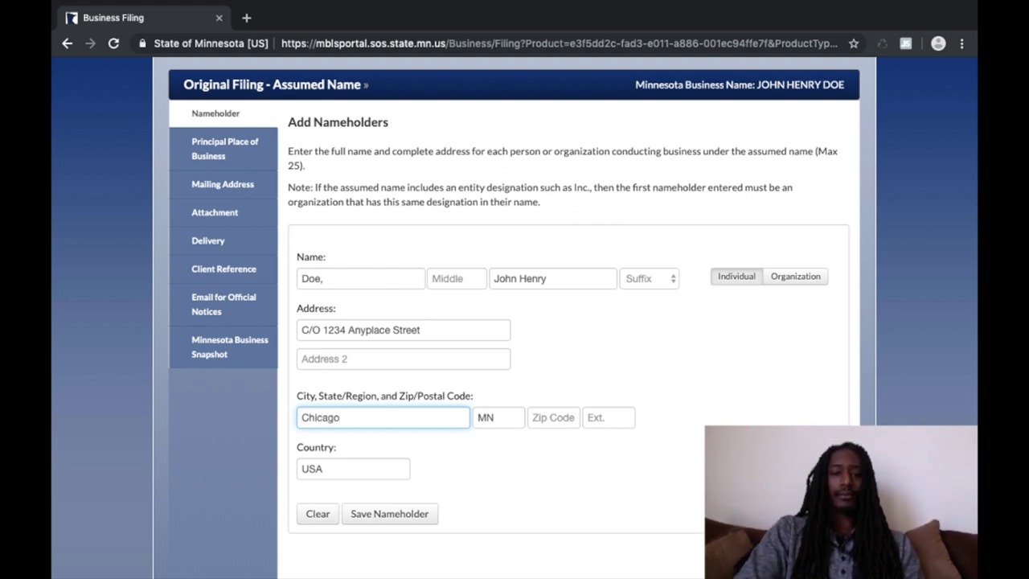
{"action": "left_click", "coordinate": [498, 417]}
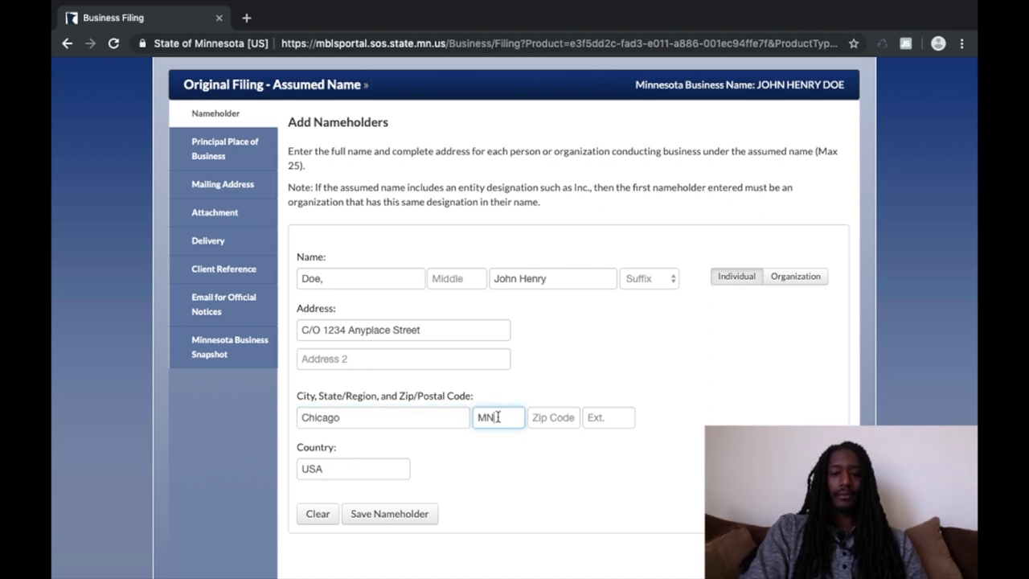
{"action": "key", "text": "BackSpace"}
{"action": "key", "text": "BackSpace"}
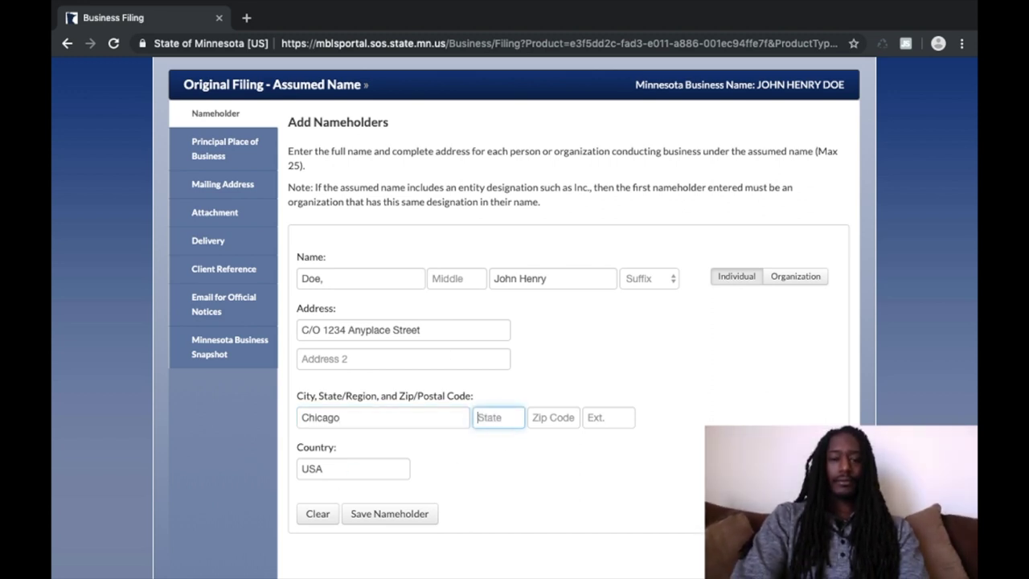
{"action": "type", "text": "Illinois"}
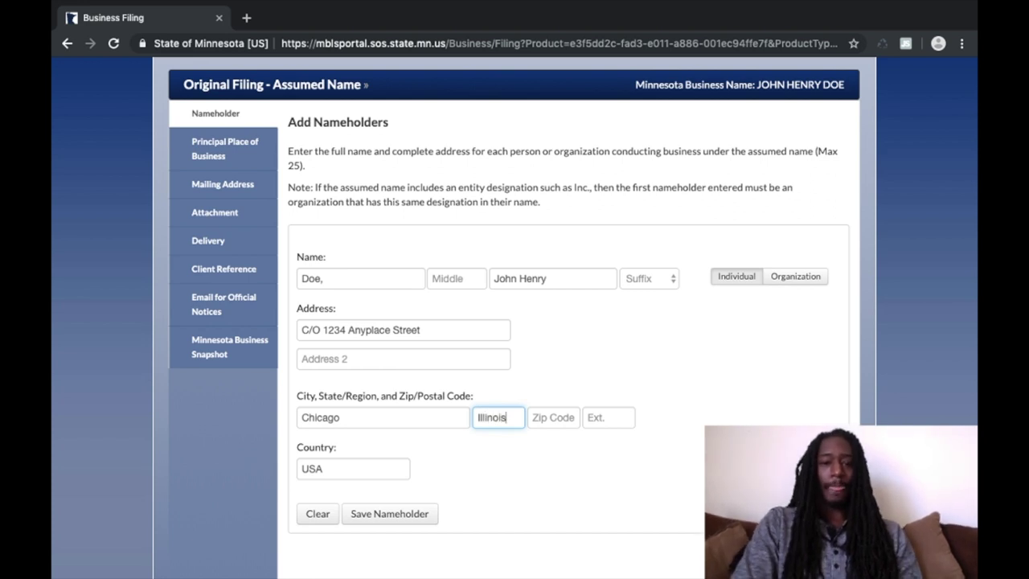
{"action": "left_click", "coordinate": [543, 417]}
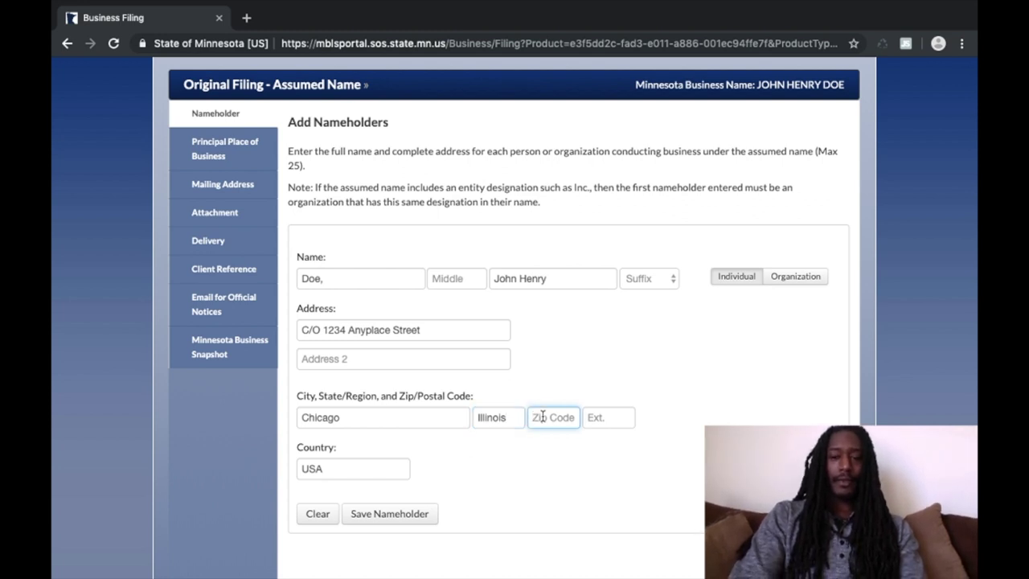
{"action": "type", "text": "660608"}
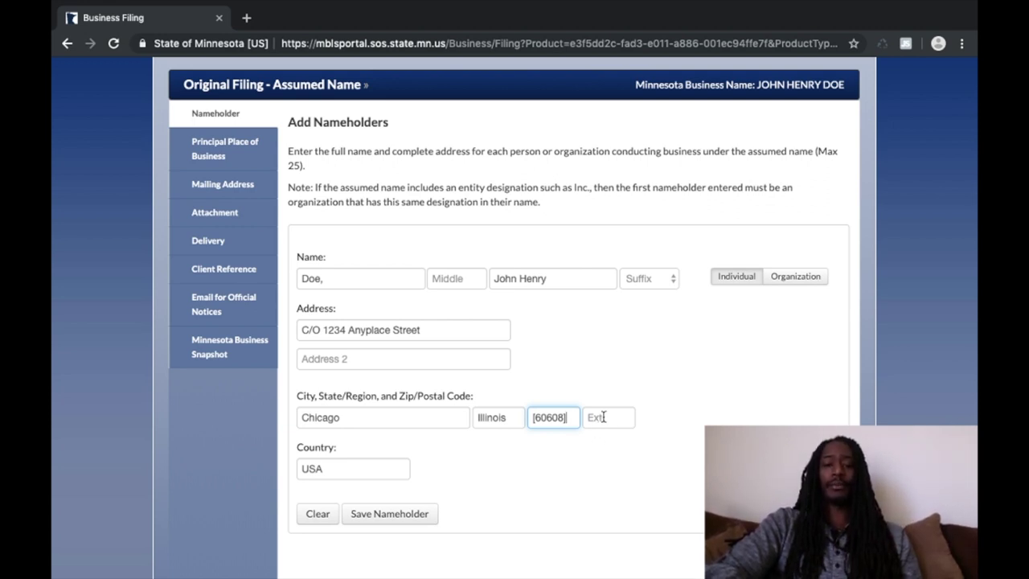
{"action": "left_click", "coordinate": [603, 417]}
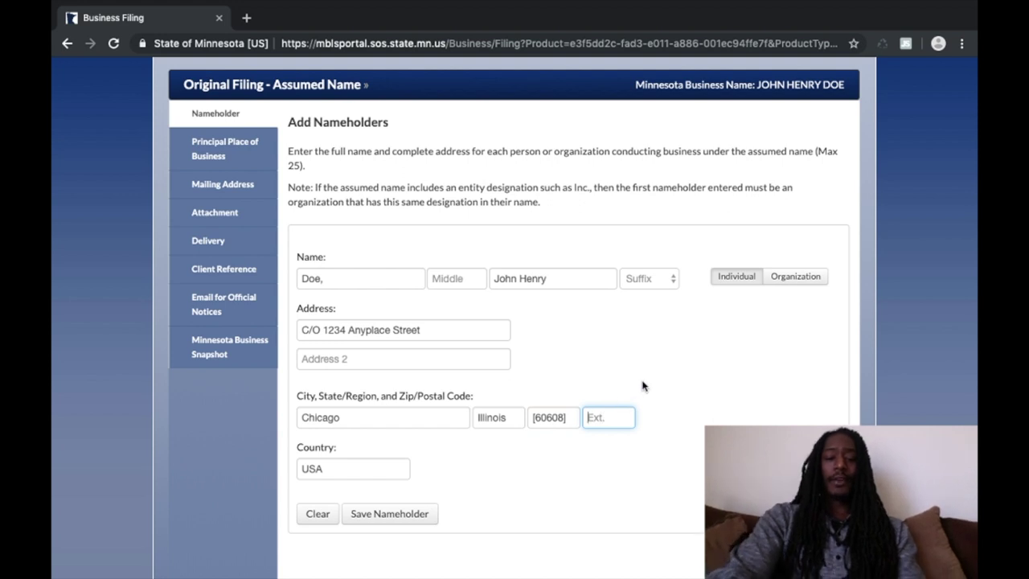
Step: Change the country from USA to United States of America and save the nameholder
{"action": "type", "text": "USA"}
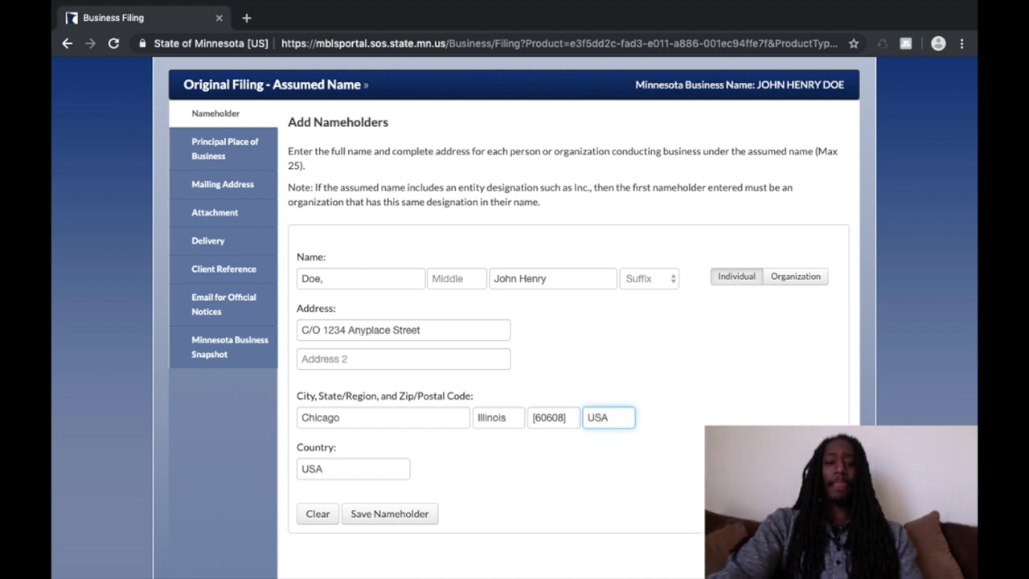
{"action": "left_click", "coordinate": [346, 472]}
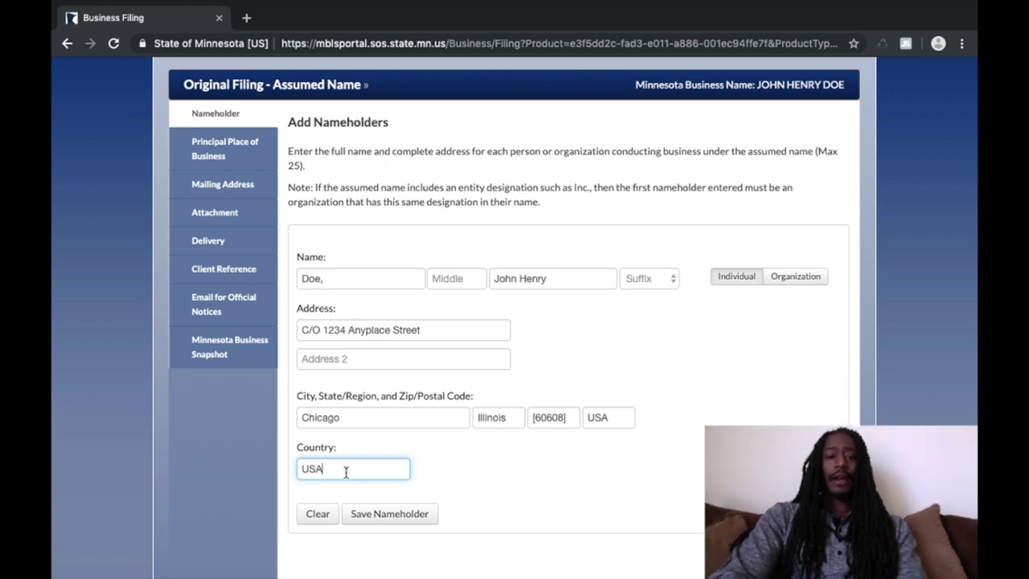
{"action": "key", "text": "BackSpace"}
{"action": "key", "text": "BackSpace"}
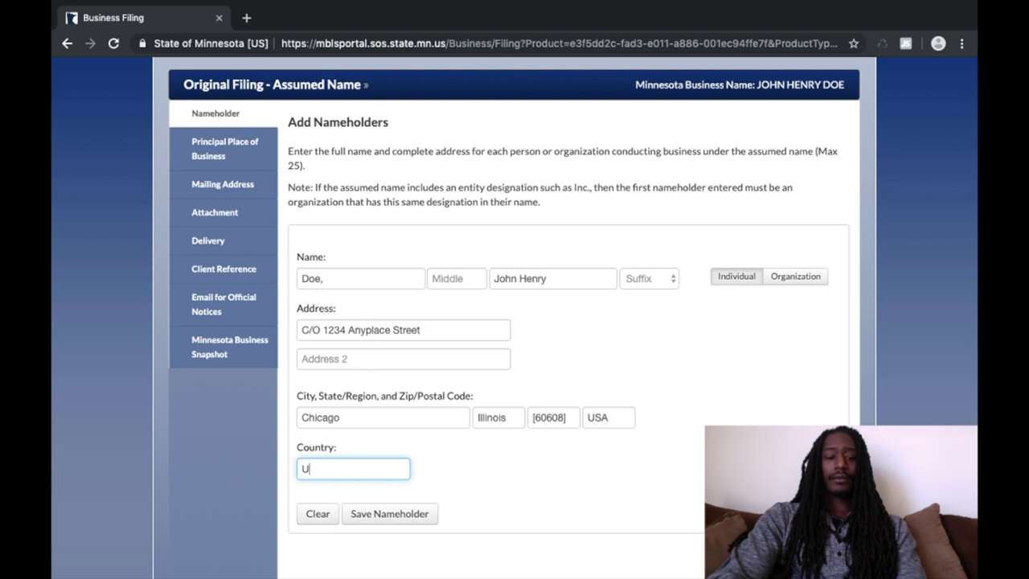
{"action": "type", "text": "N"}
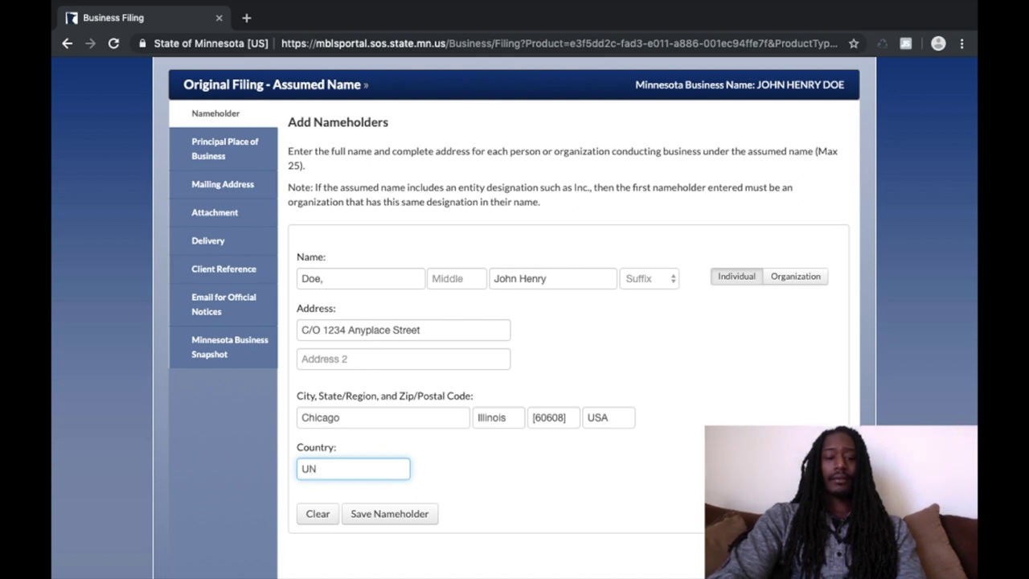
{"action": "key", "text": "BackSpace"}
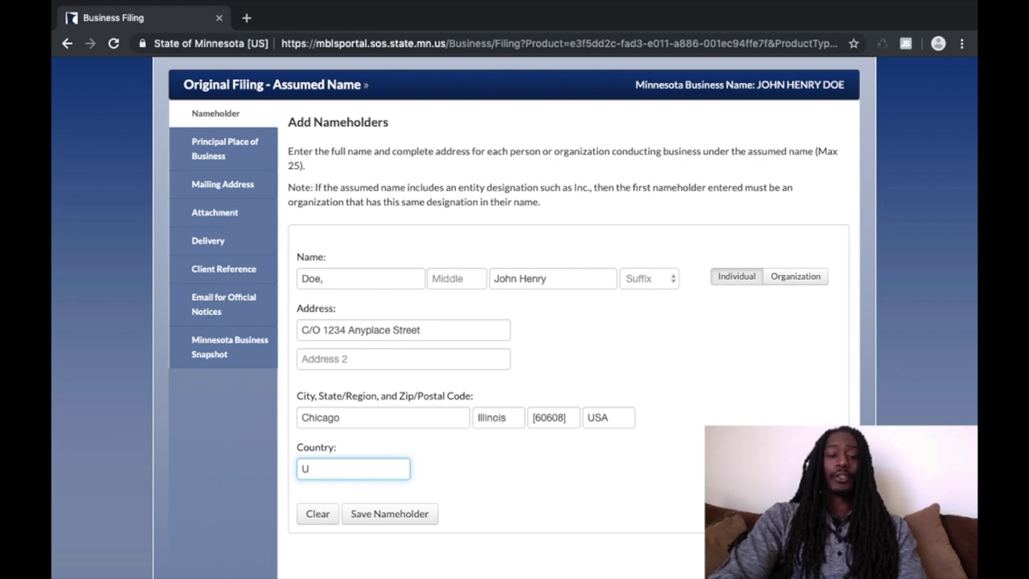
{"action": "type", "text": "n"}
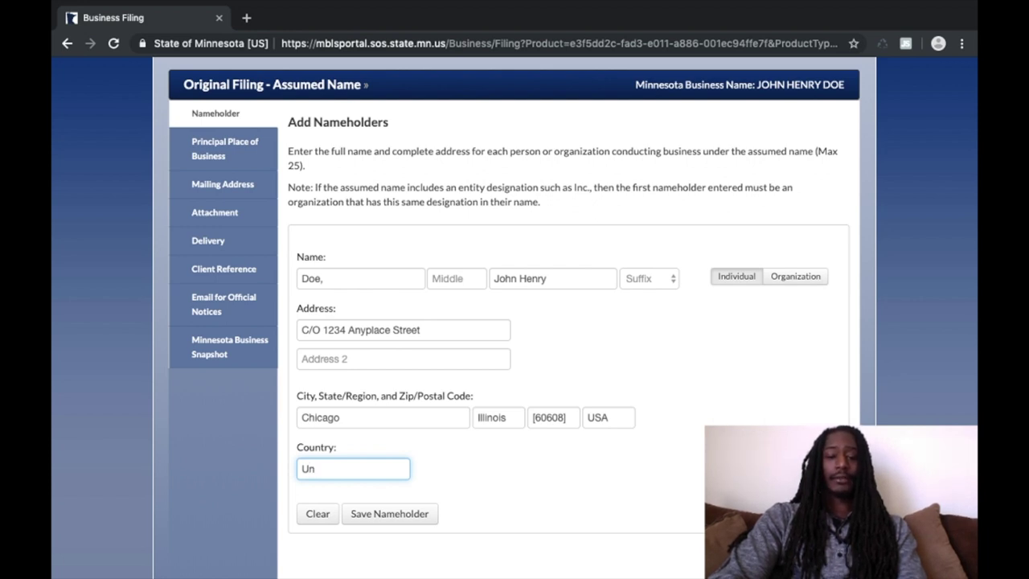
{"action": "type", "text": "ited Stat"}
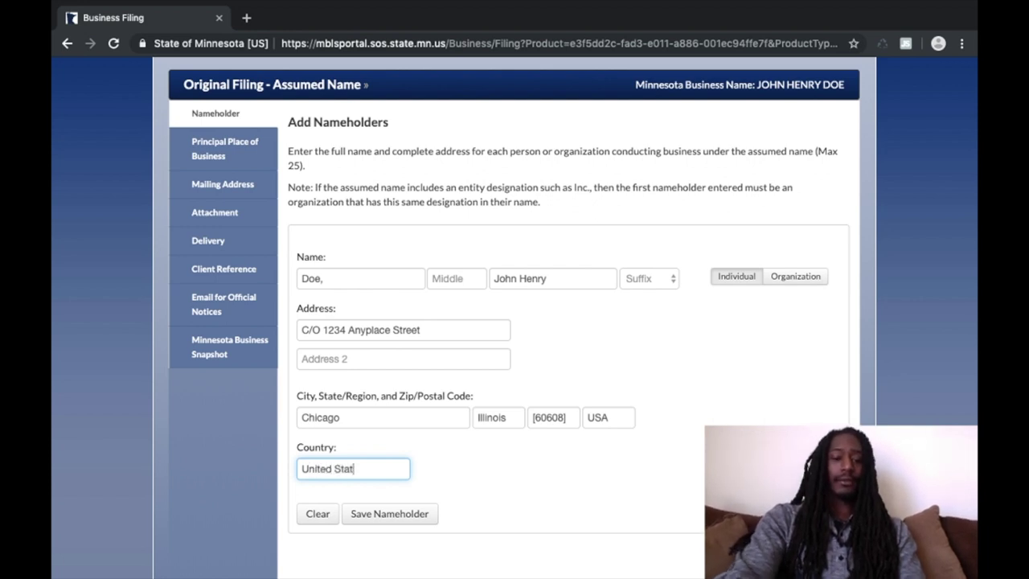
{"action": "type", "text": "es of"}
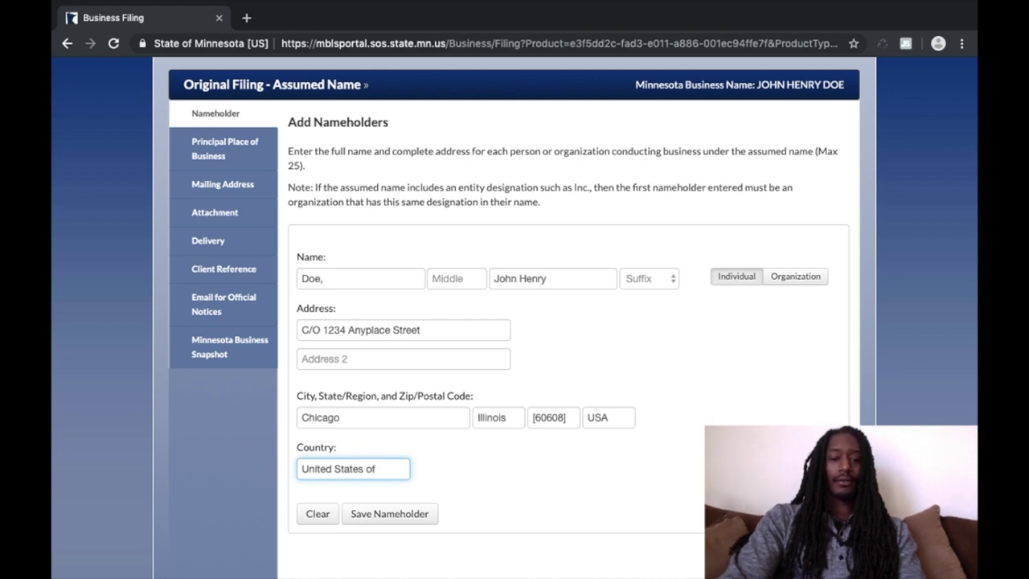
{"action": "type", "text": " America"}
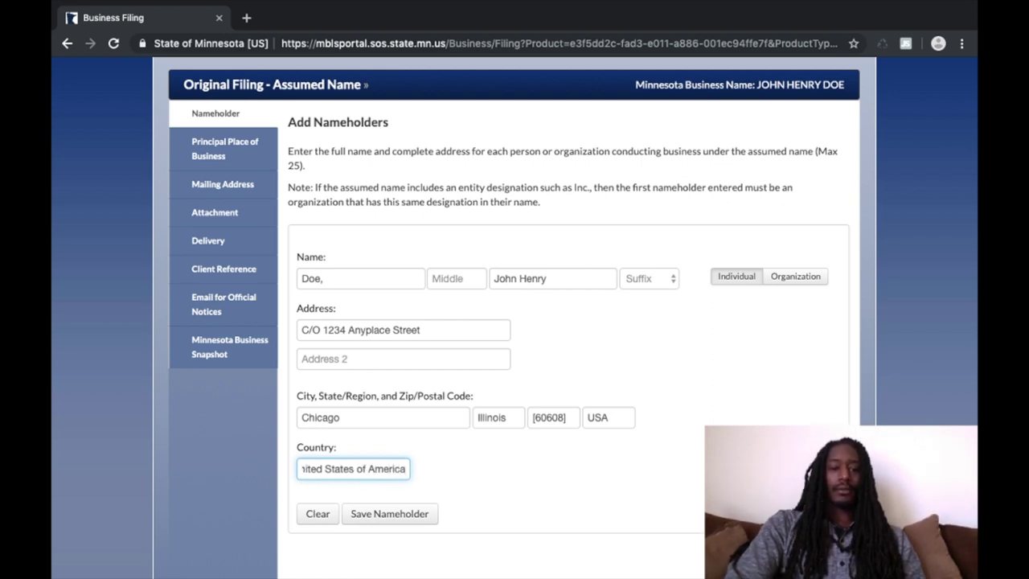
{"action": "left_click", "coordinate": [384, 514]}
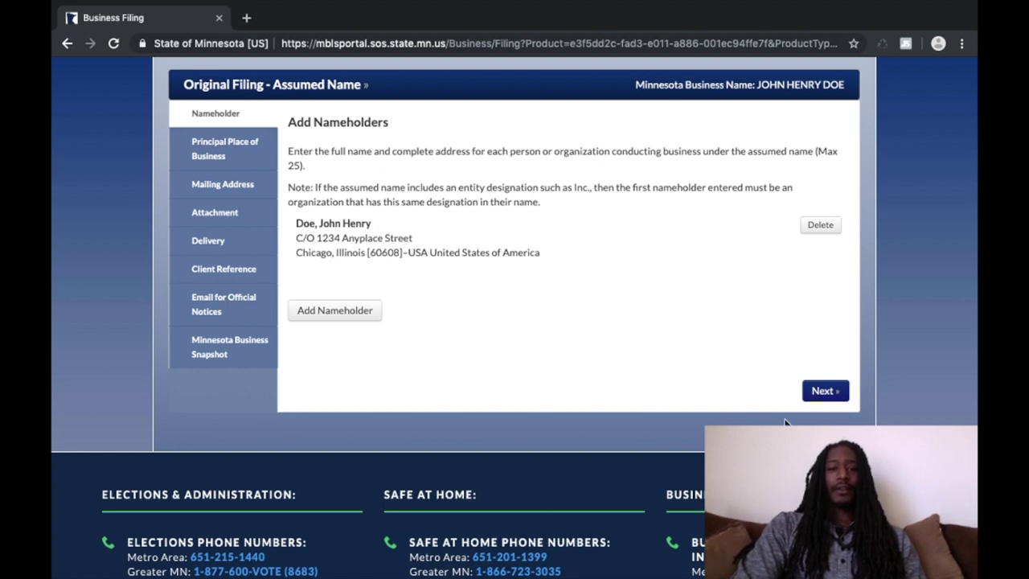
Step: Continue to Principal Place of Business and enter its care-of street address
{"action": "left_click", "coordinate": [829, 392]}
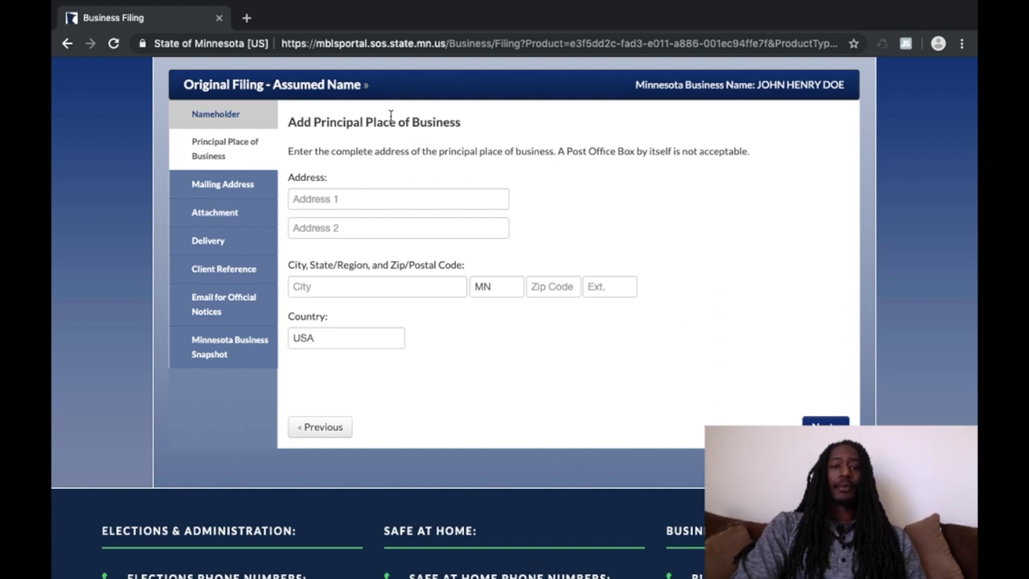
{"action": "left_click", "coordinate": [338, 197]}
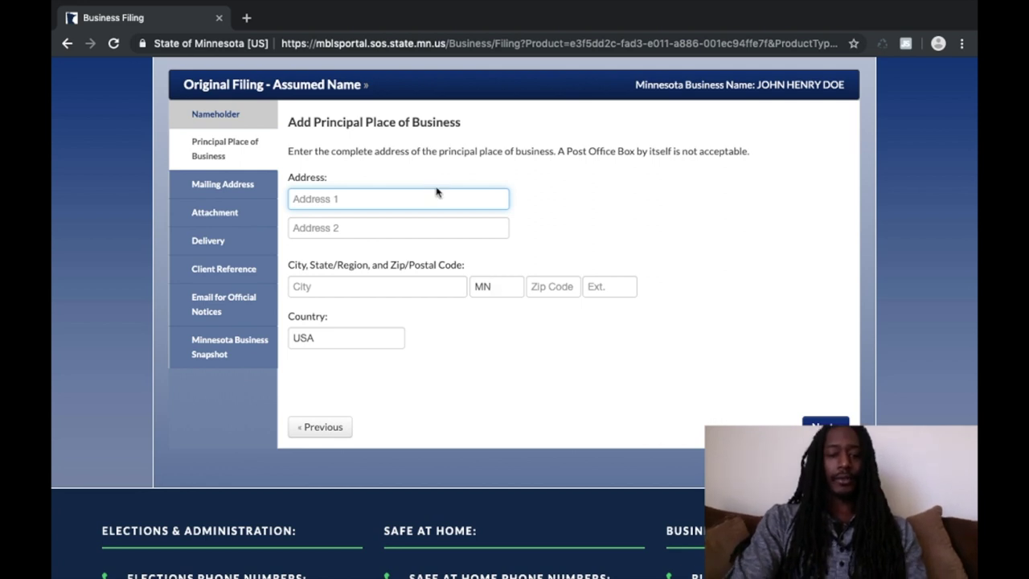
{"action": "type", "text": "C"}
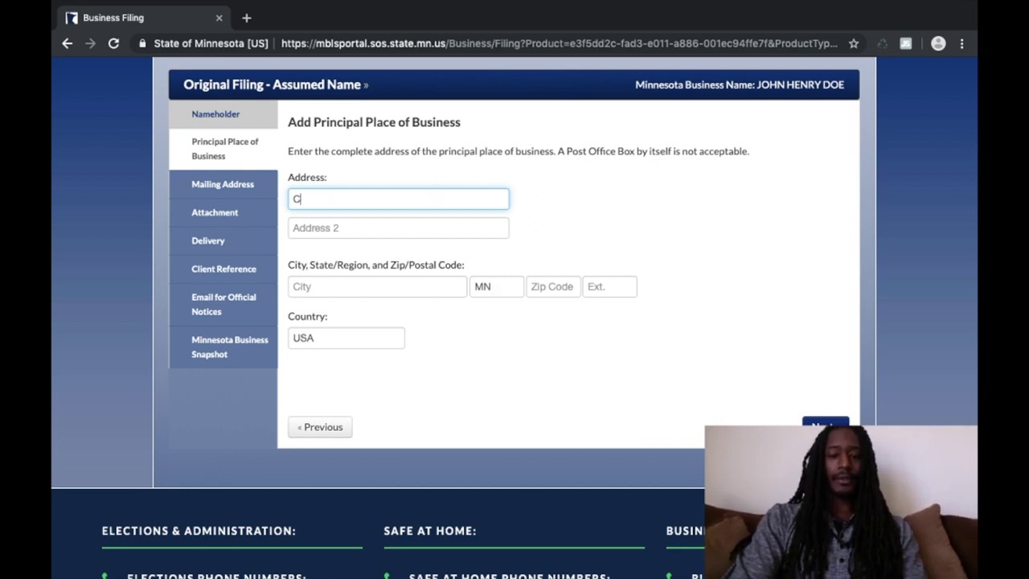
{"action": "type", "text": "/O "}
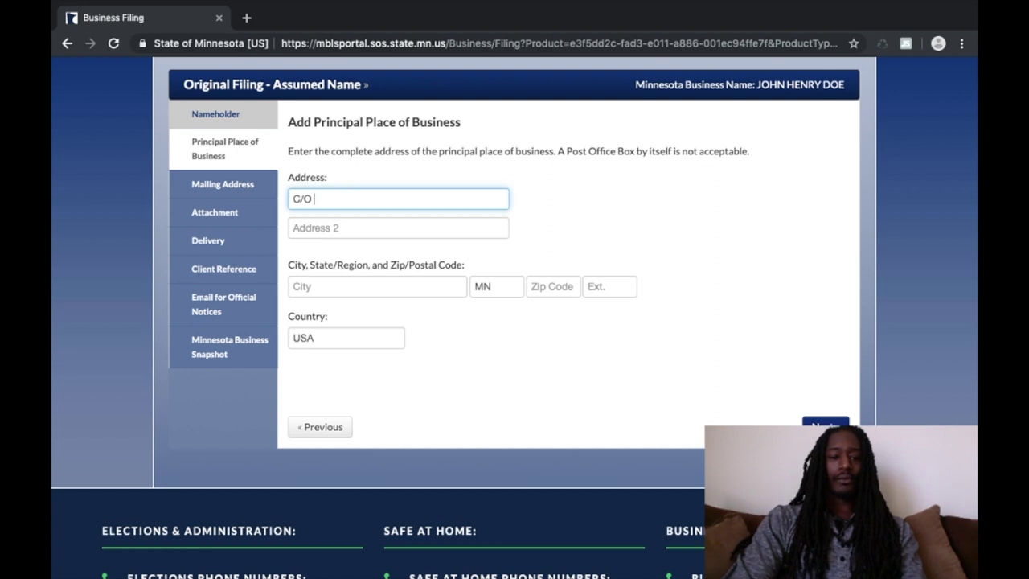
{"action": "type", "text": "1234 A"}
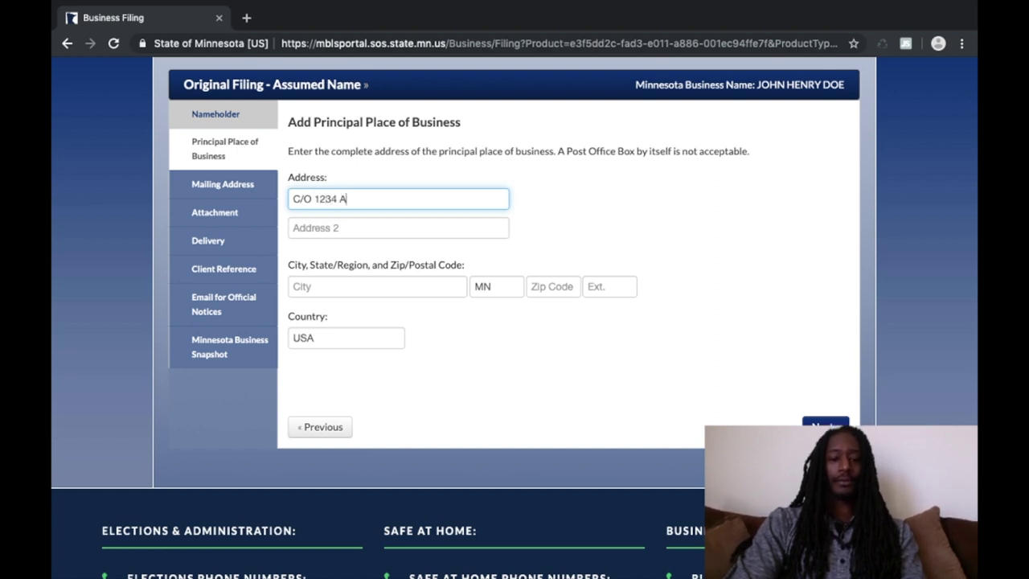
{"action": "type", "text": "nyplac"}
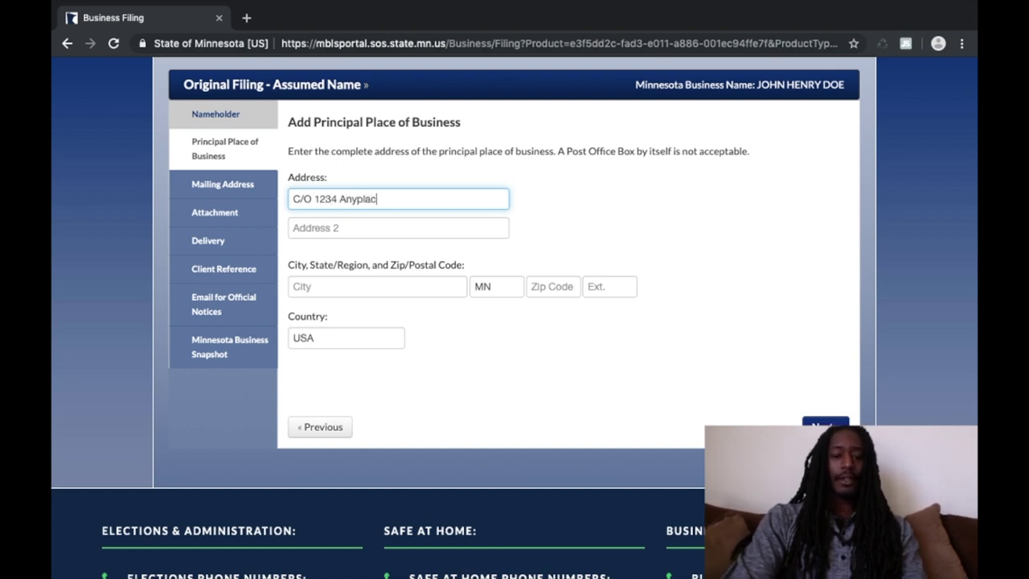
{"action": "type", "text": "e Street"}
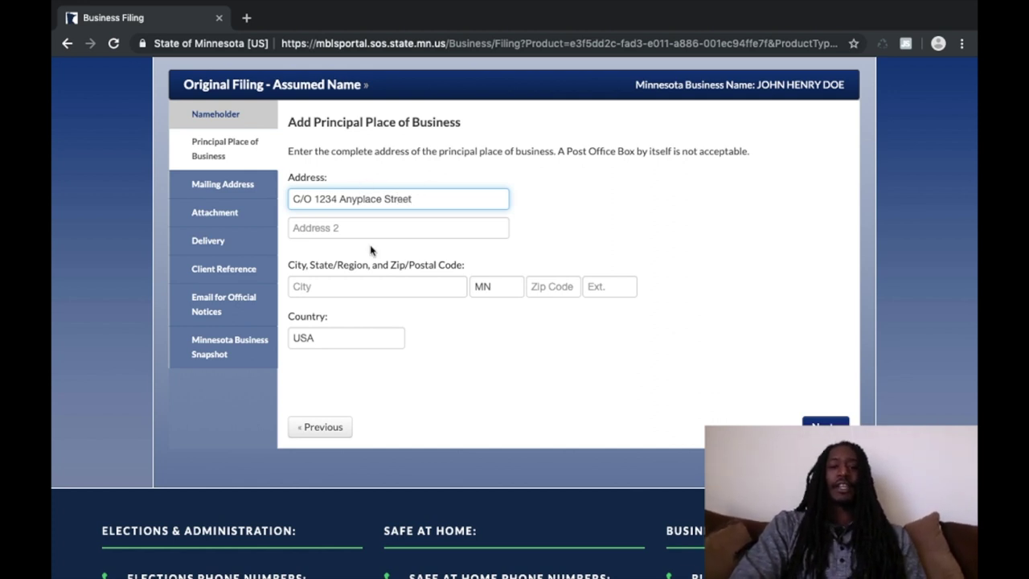
Step: Fill in the business city Chicago, state Illinois, ZIP code and USA extension
{"action": "left_click", "coordinate": [344, 286]}
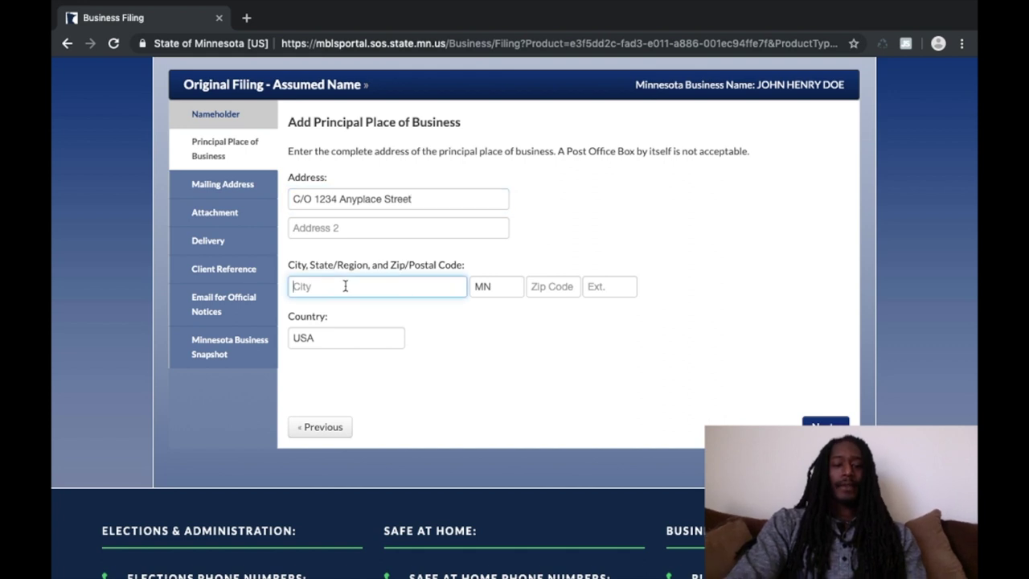
{"action": "type", "text": "Chi"}
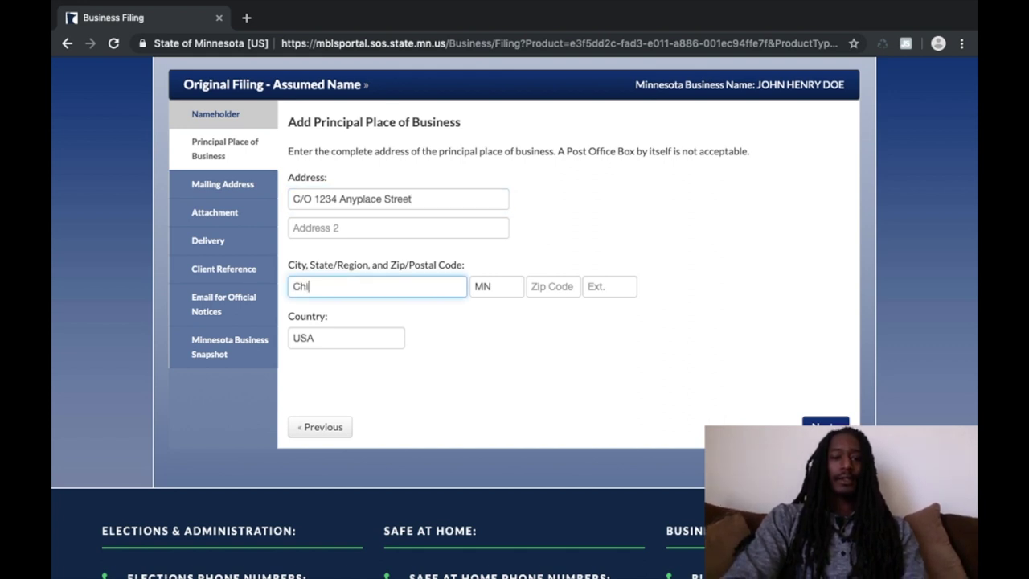
{"action": "type", "text": "cago"}
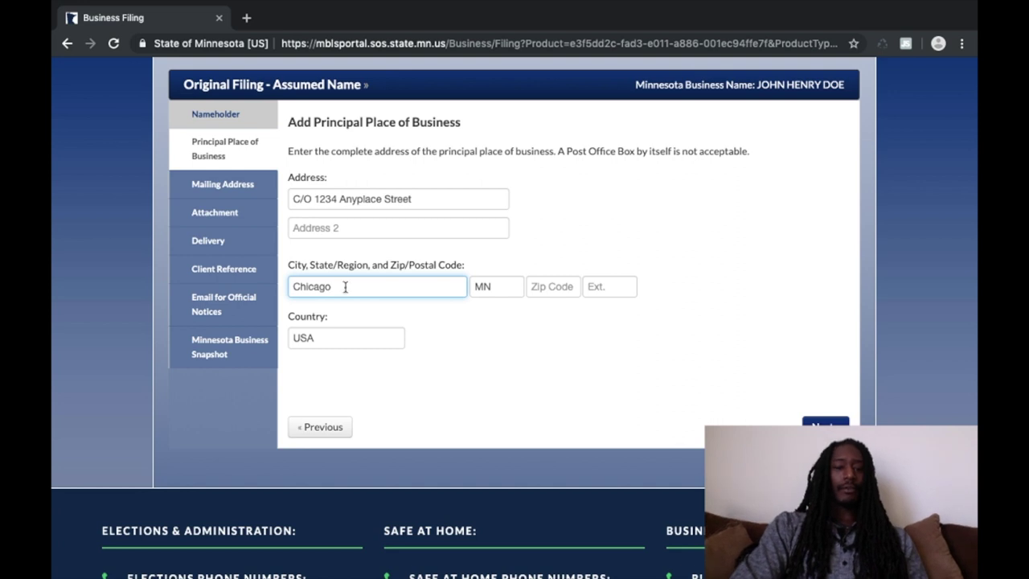
{"action": "left_click", "coordinate": [500, 283]}
{"action": "key", "text": "BackSpace"}
{"action": "key", "text": "BackSpace"}
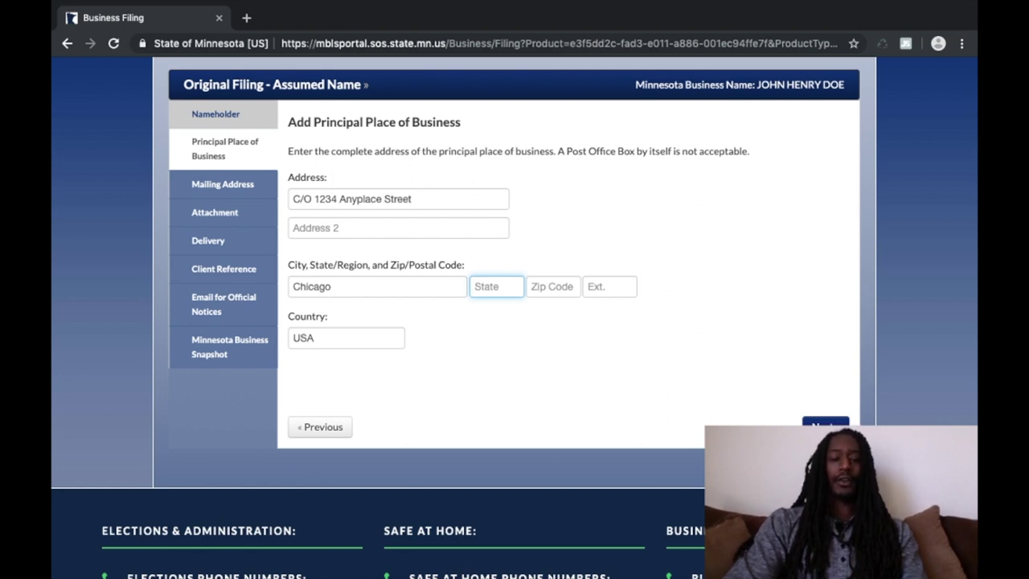
{"action": "type", "text": "Illinois"}
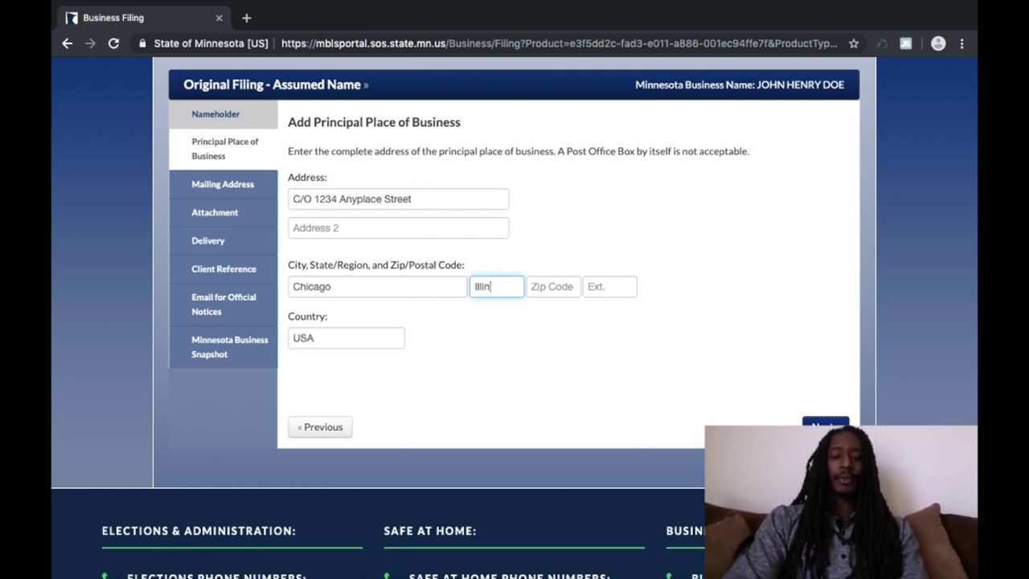
{"action": "left_click", "coordinate": [561, 287]}
{"action": "type", "text": "6"}
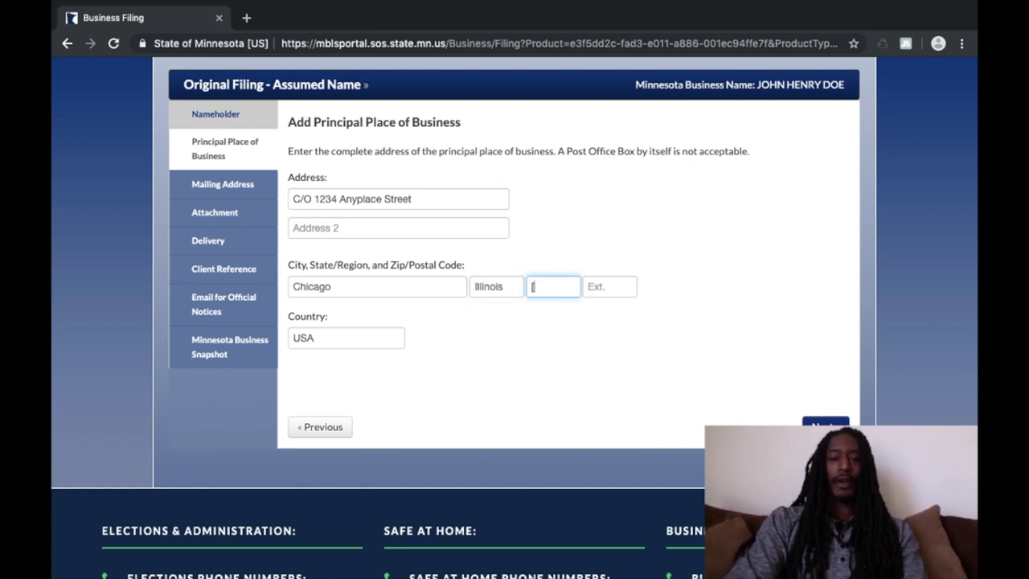
{"action": "type", "text": "60608"}
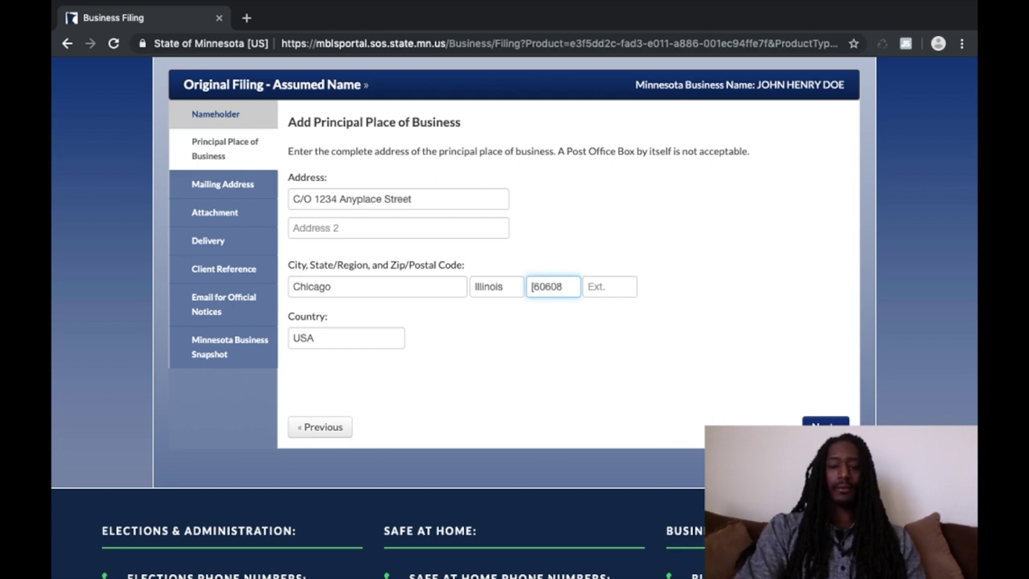
{"action": "left_click", "coordinate": [617, 286]}
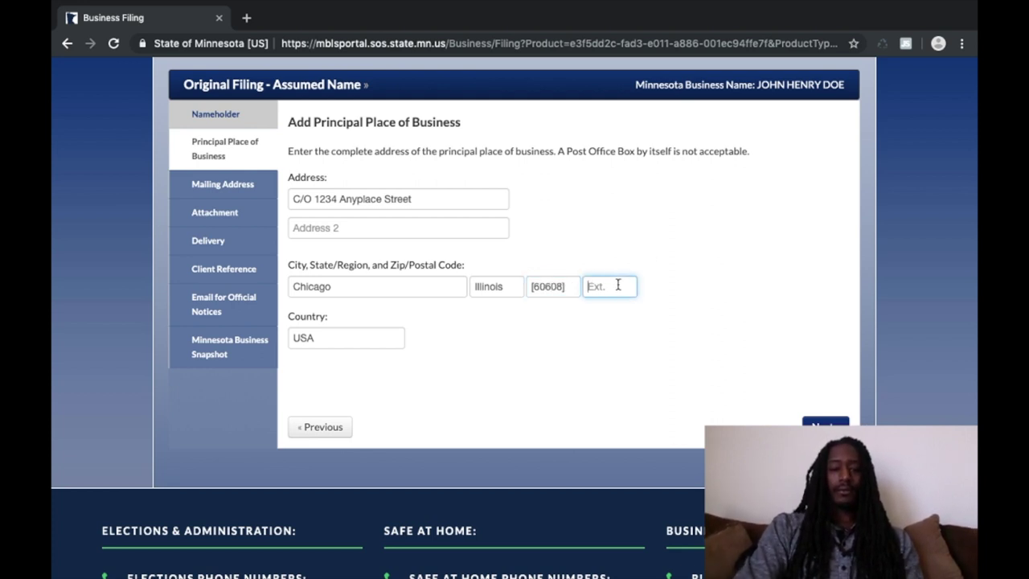
{"action": "type", "text": "USA"}
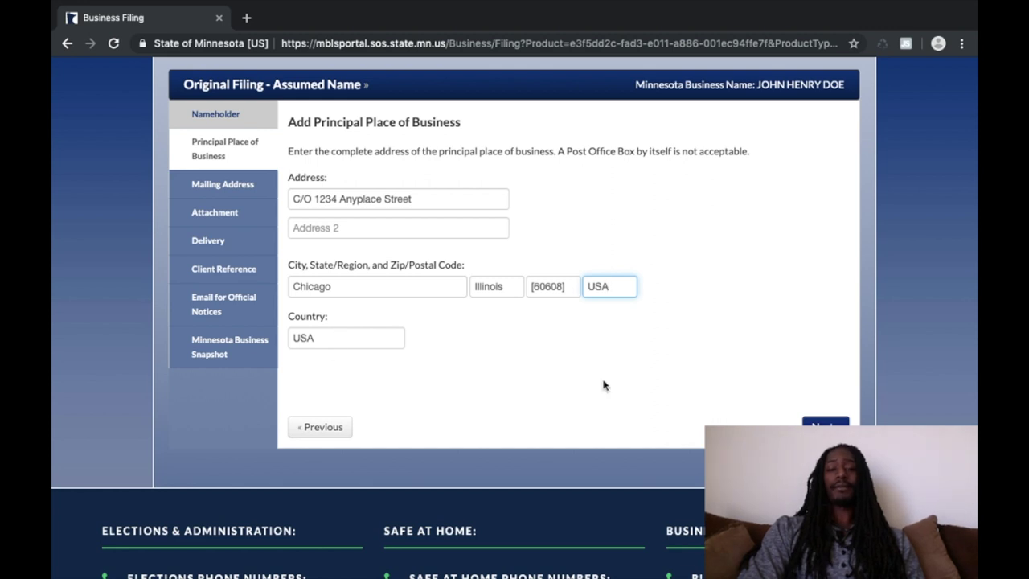
Step: Continue to the mailing address and enter the care-of street line, fixing its capitalization
{"action": "left_click", "coordinate": [826, 426]}
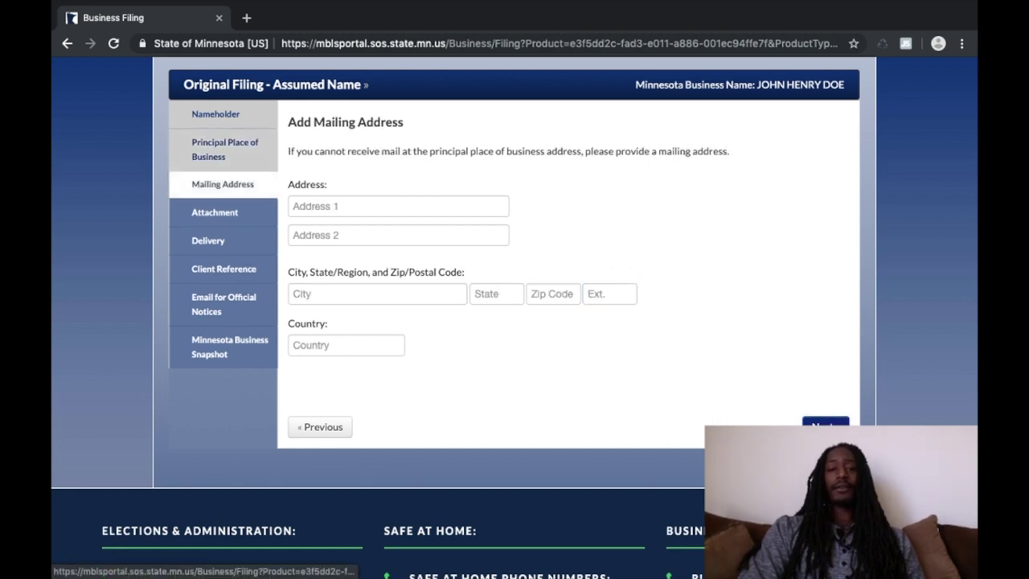
{"action": "left_click", "coordinate": [431, 209]}
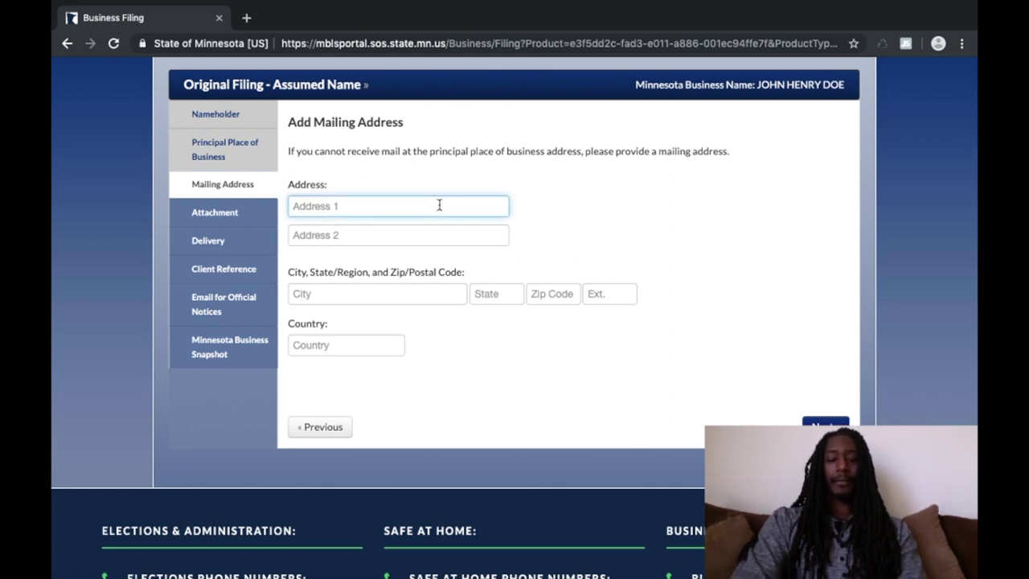
{"action": "type", "text": "C/O "}
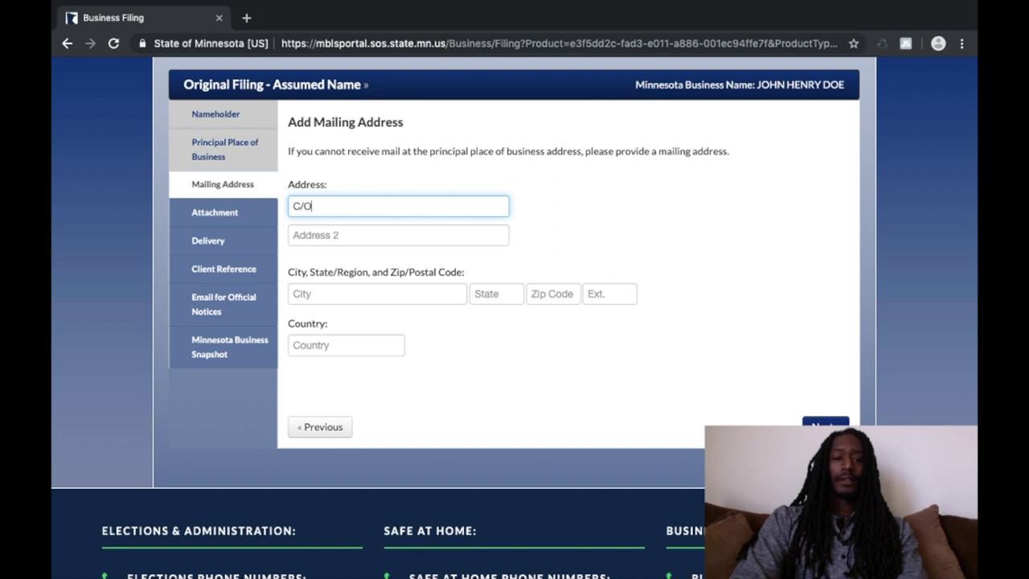
{"action": "type", "text": "1234 "}
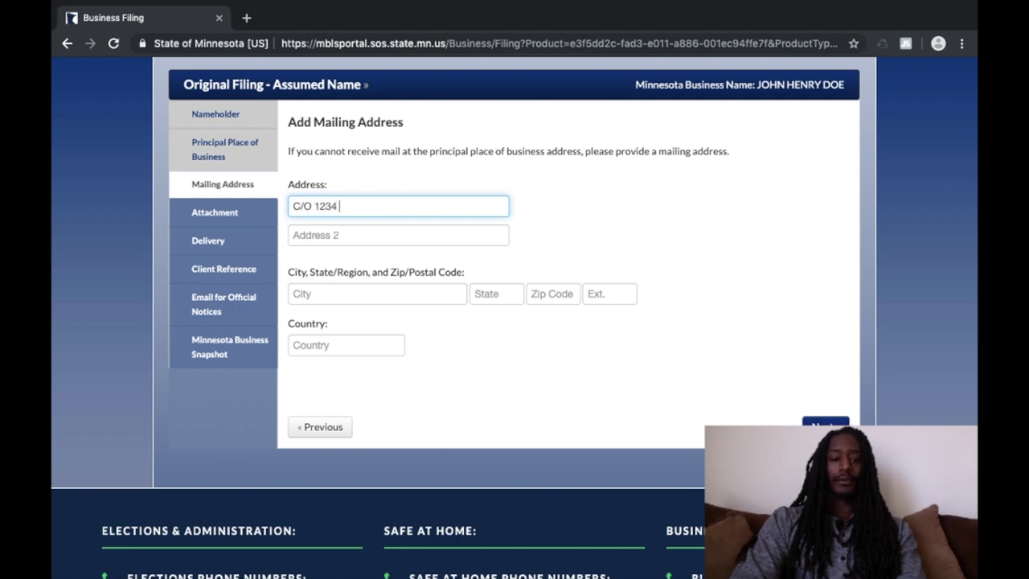
{"action": "type", "text": "Anyplace"}
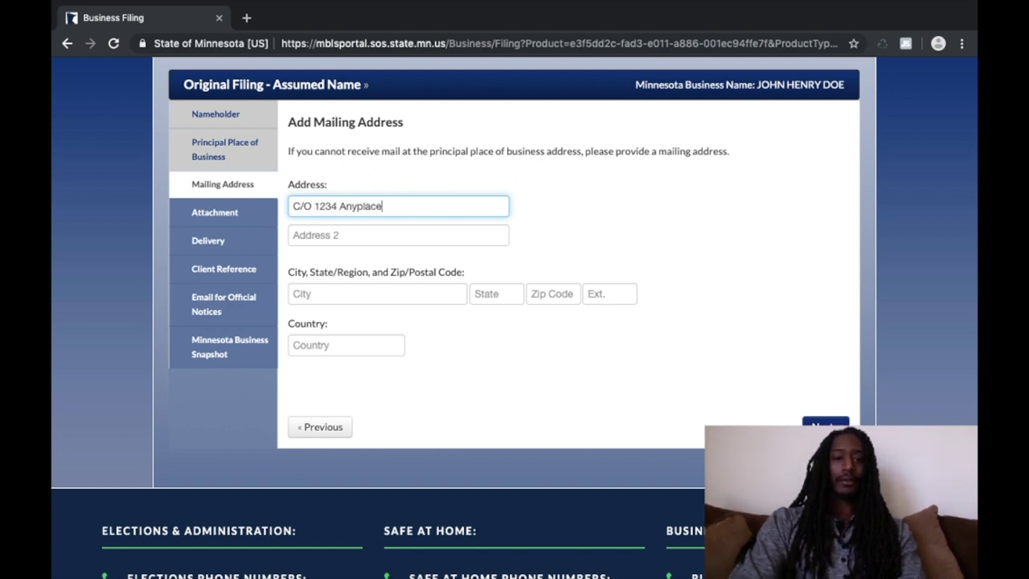
{"action": "type", "text": " STreet"}
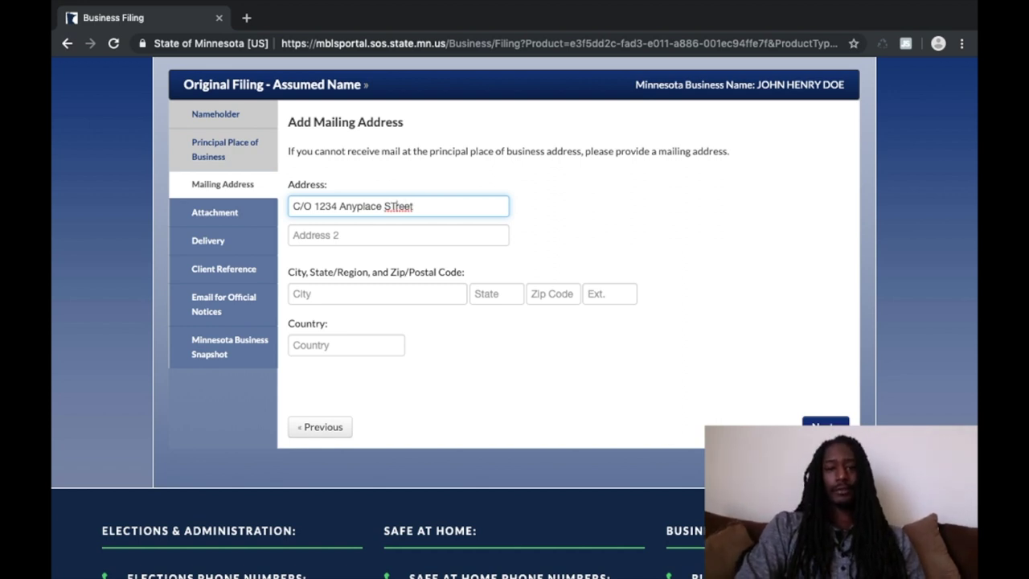
{"action": "double_click", "coordinate": [395, 205]}
{"action": "type", "text": "Street"}
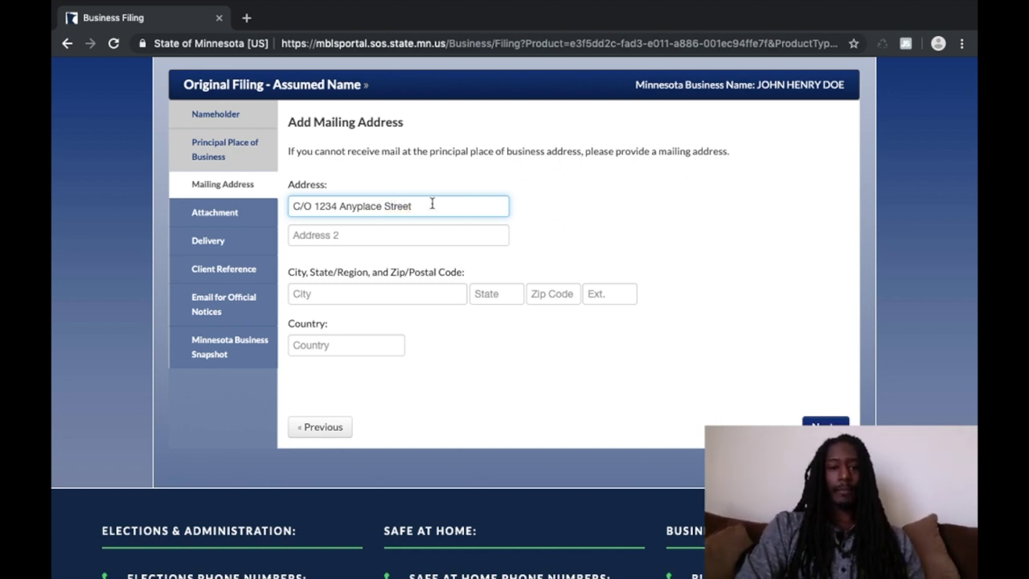
Step: Fill mailing city Chicago, state Illinois, ZIP, USA extension and country United States of America, then save
{"action": "left_click", "coordinate": [359, 303]}
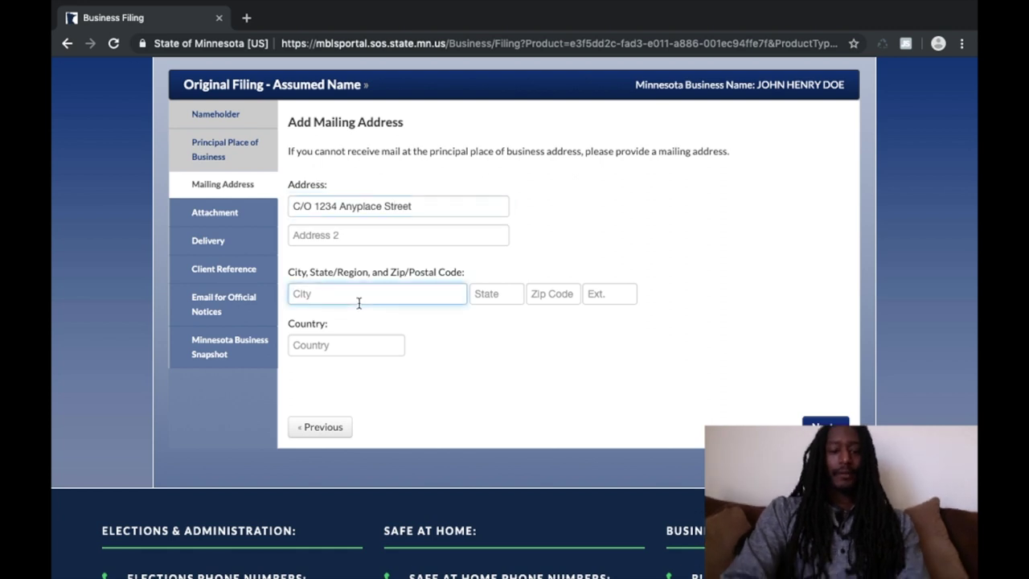
{"action": "type", "text": "Chicago"}
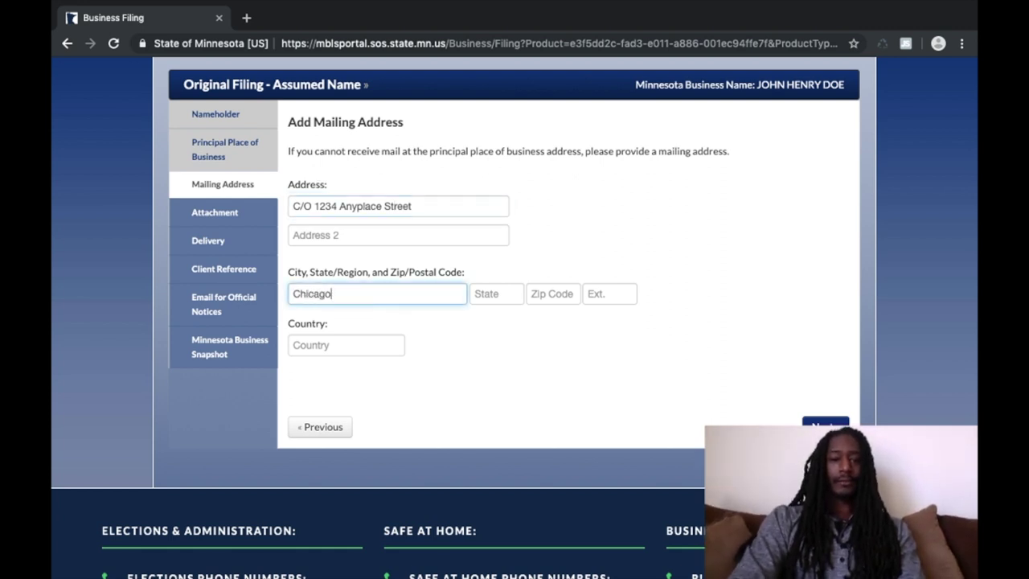
{"action": "left_click", "coordinate": [497, 296]}
{"action": "type", "text": "I"}
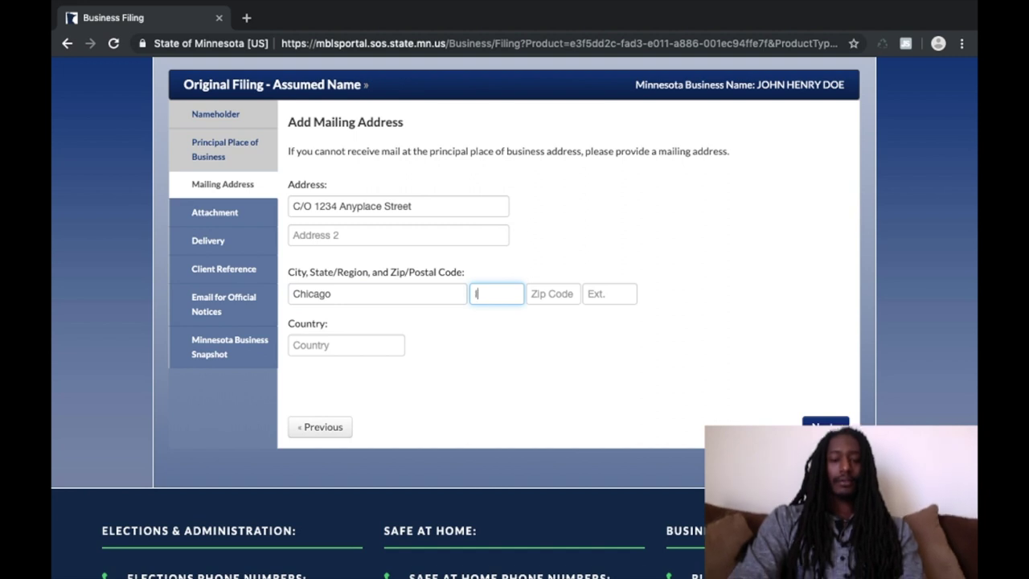
{"action": "type", "text": "llinois"}
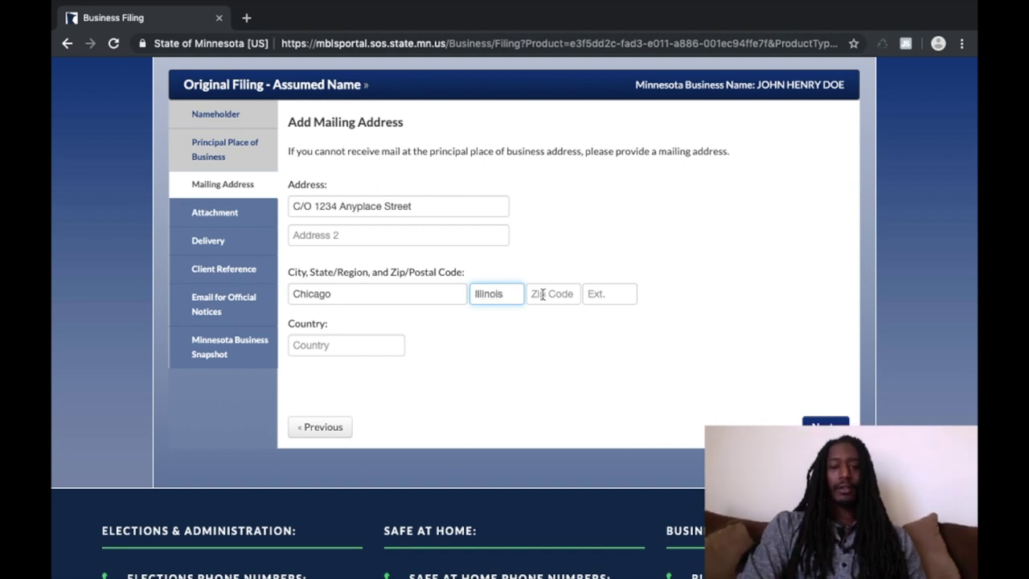
{"action": "left_click", "coordinate": [542, 294]}
{"action": "type", "text": "60608"}
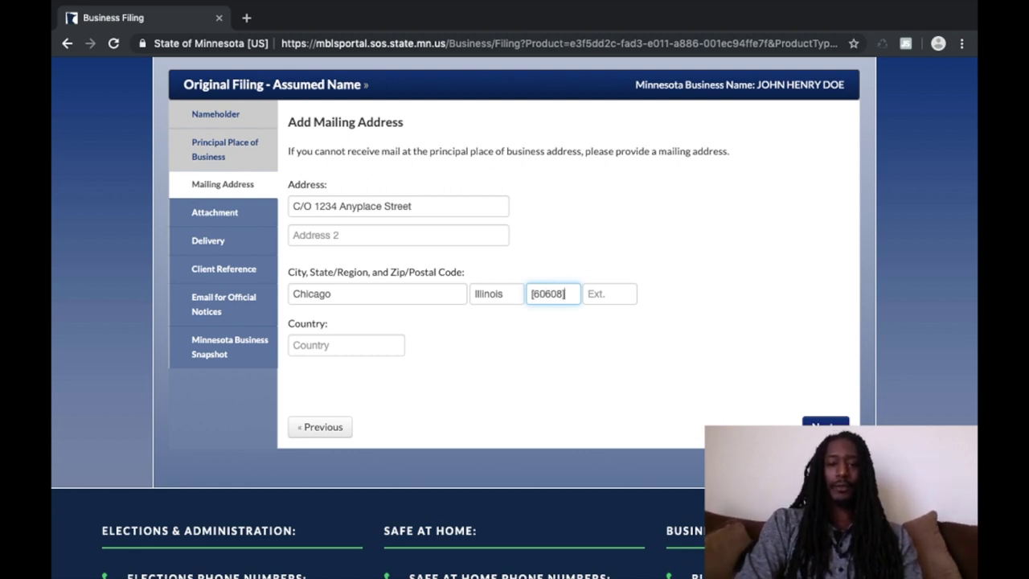
{"action": "left_click", "coordinate": [617, 292]}
{"action": "type", "text": "USA"}
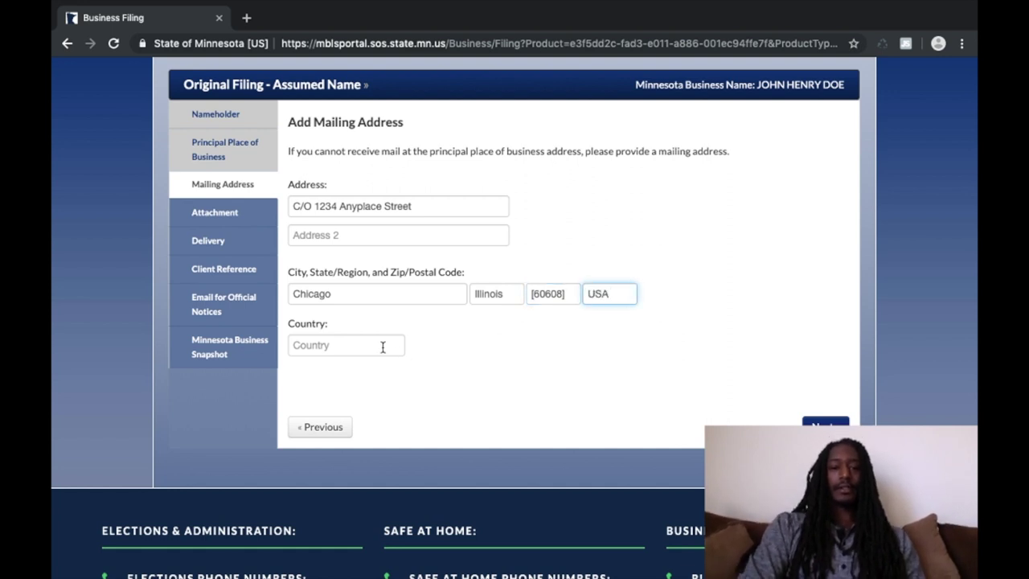
{"action": "left_click", "coordinate": [381, 346]}
{"action": "type", "text": "U"}
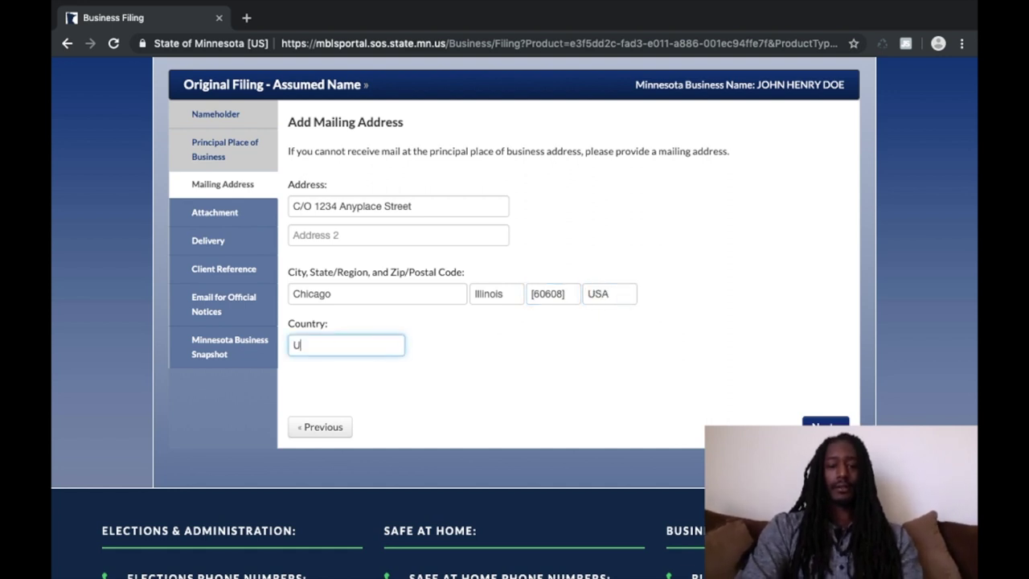
{"action": "type", "text": "nited S"}
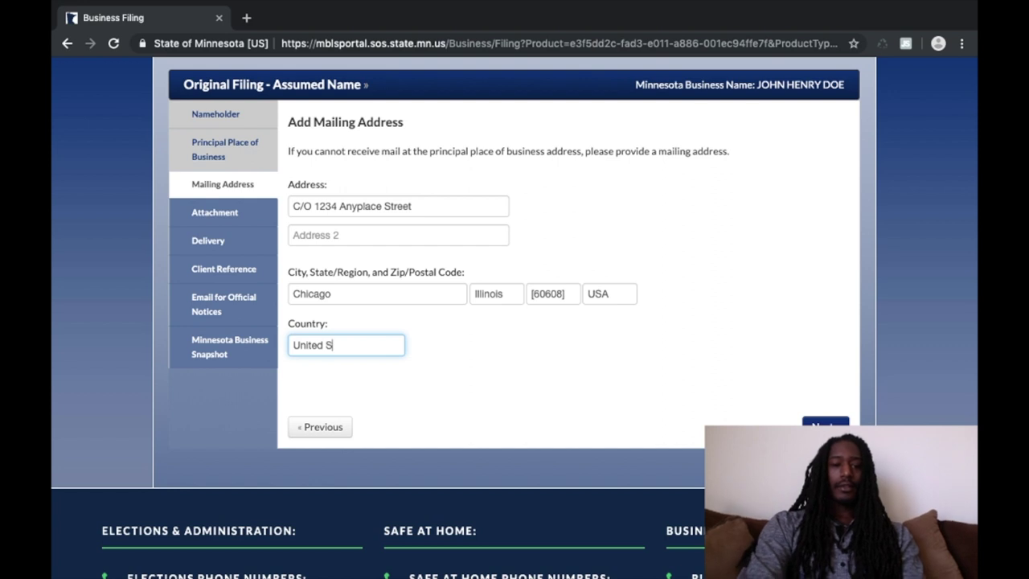
{"action": "type", "text": "tates"}
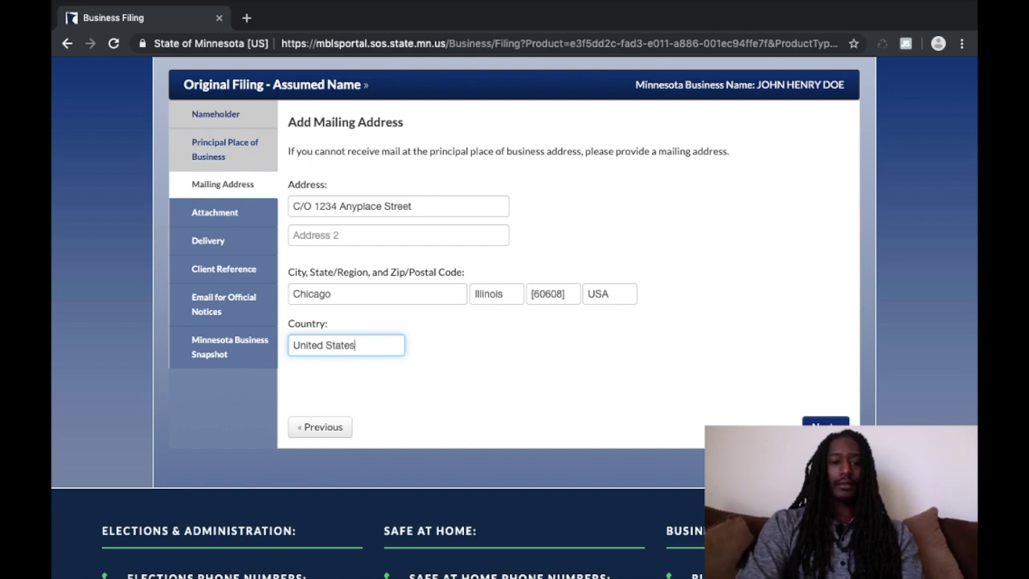
{"action": "type", "text": " of A"}
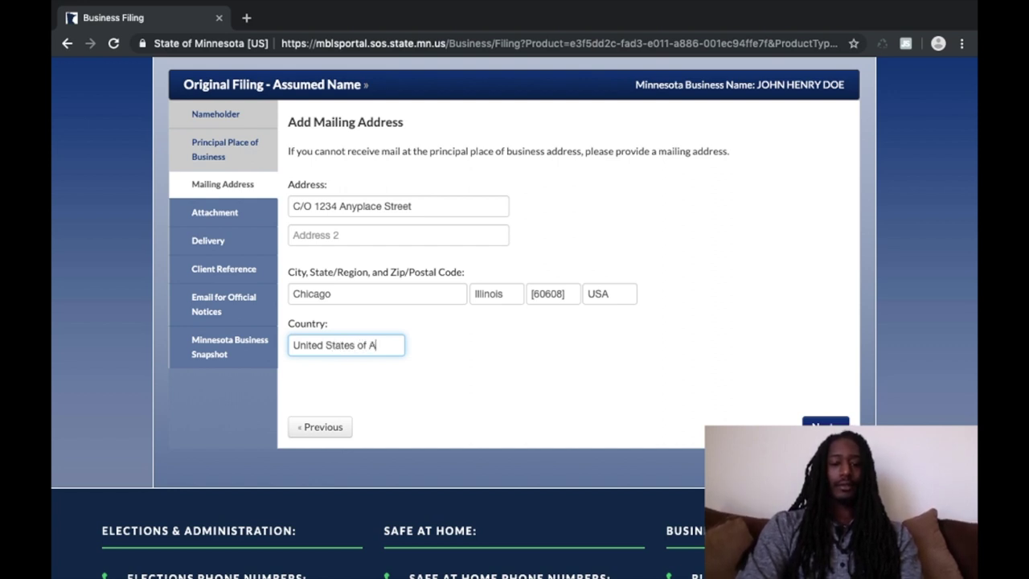
{"action": "type", "text": "merica"}
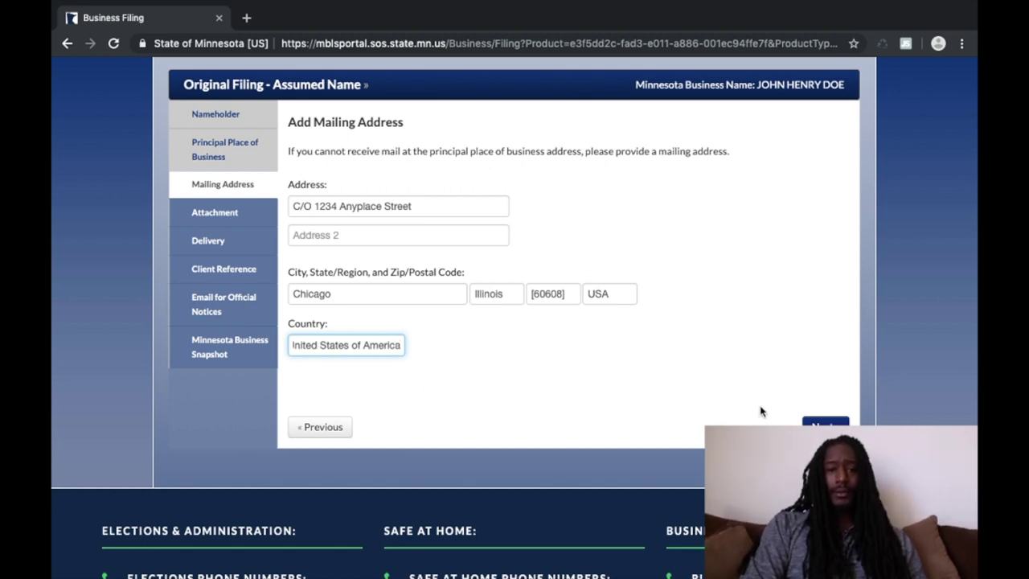
{"action": "left_click", "coordinate": [824, 426]}
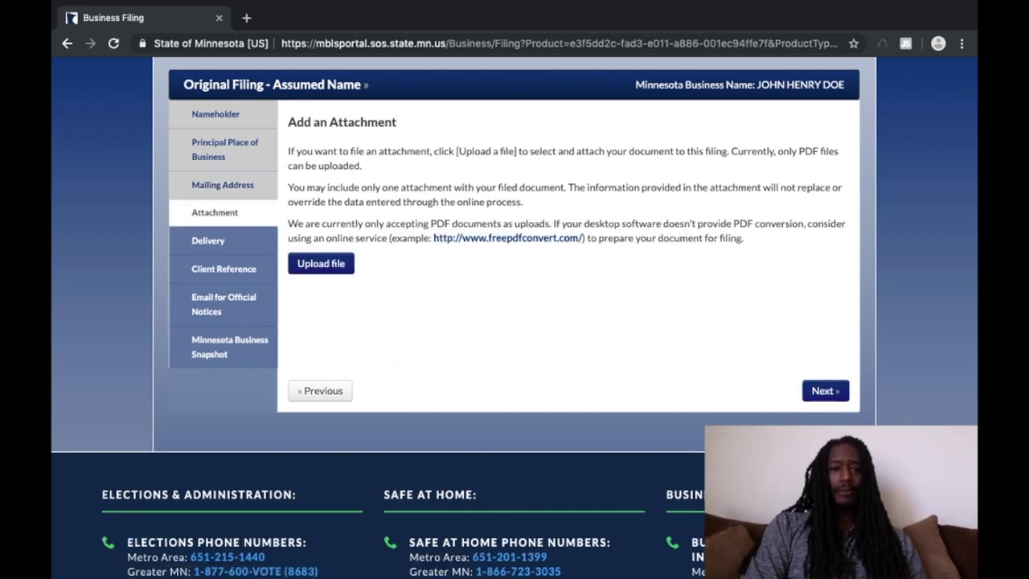
Step: Skip the optional attachment and continue toward delivery information
{"action": "left_click", "coordinate": [825, 395]}
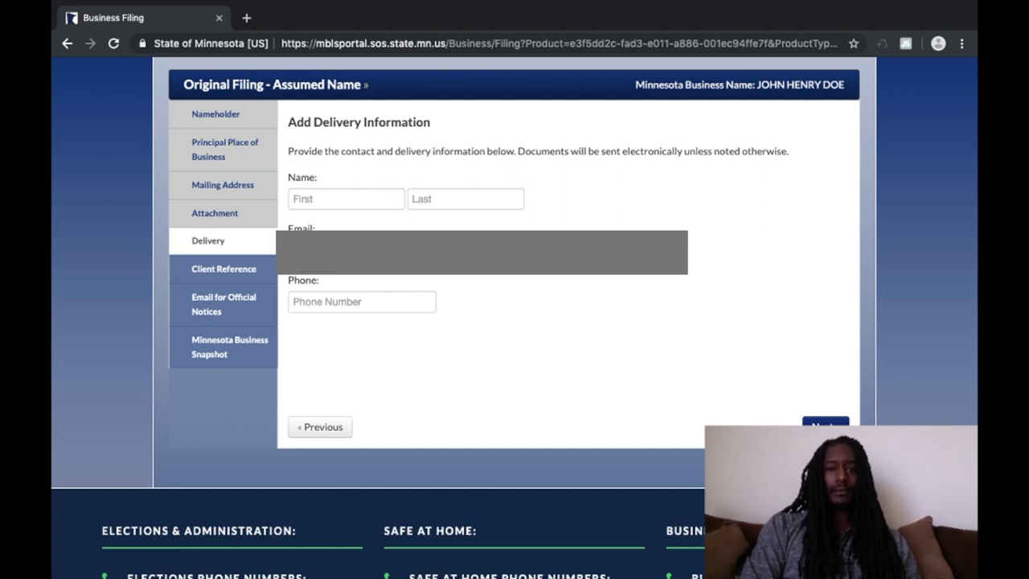
Step: Enter the delivery contact's last name and first name on the Delivery page
{"action": "left_click", "coordinate": [311, 250]}
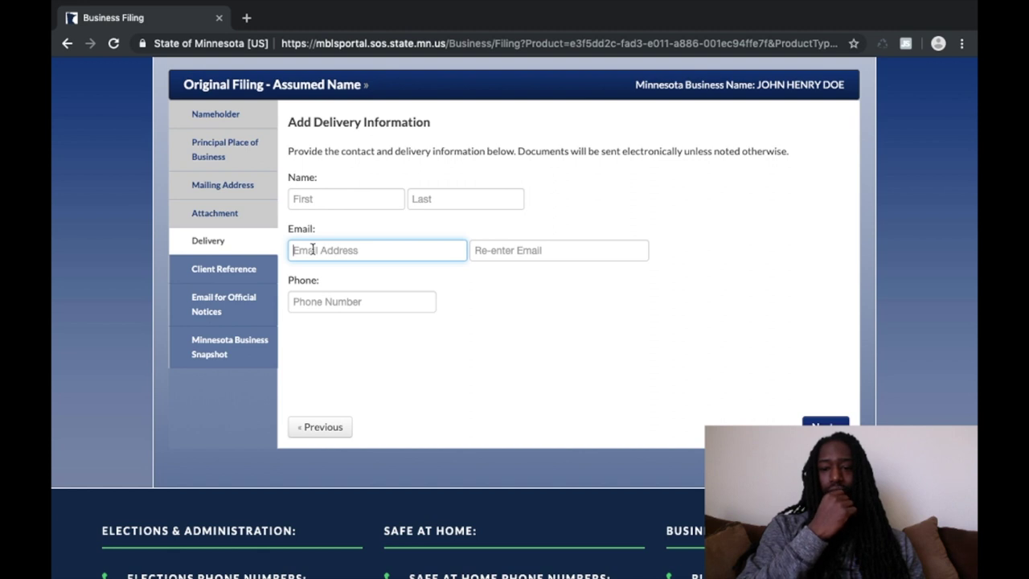
{"action": "left_click", "coordinate": [330, 295]}
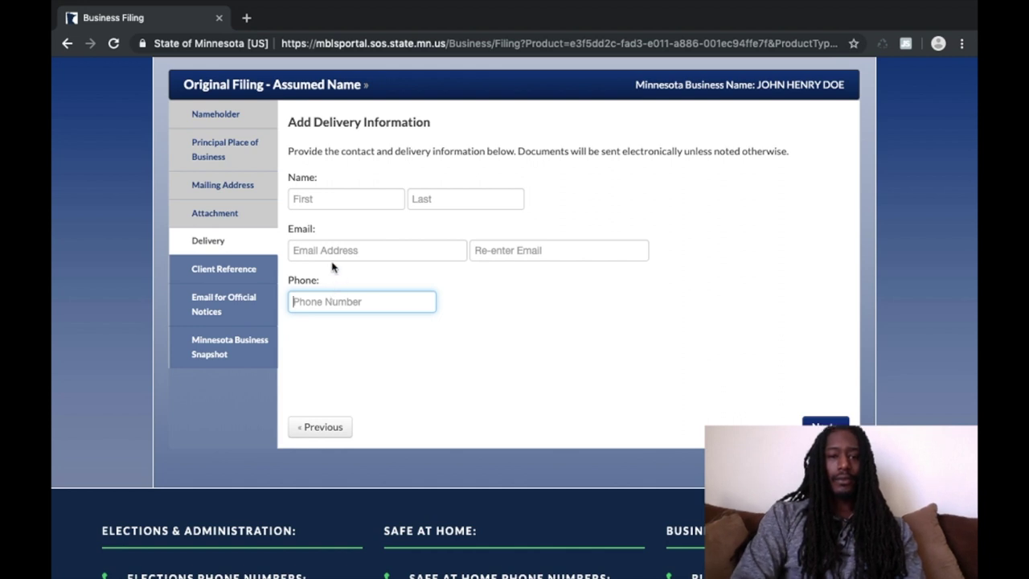
{"action": "left_click", "coordinate": [314, 201]}
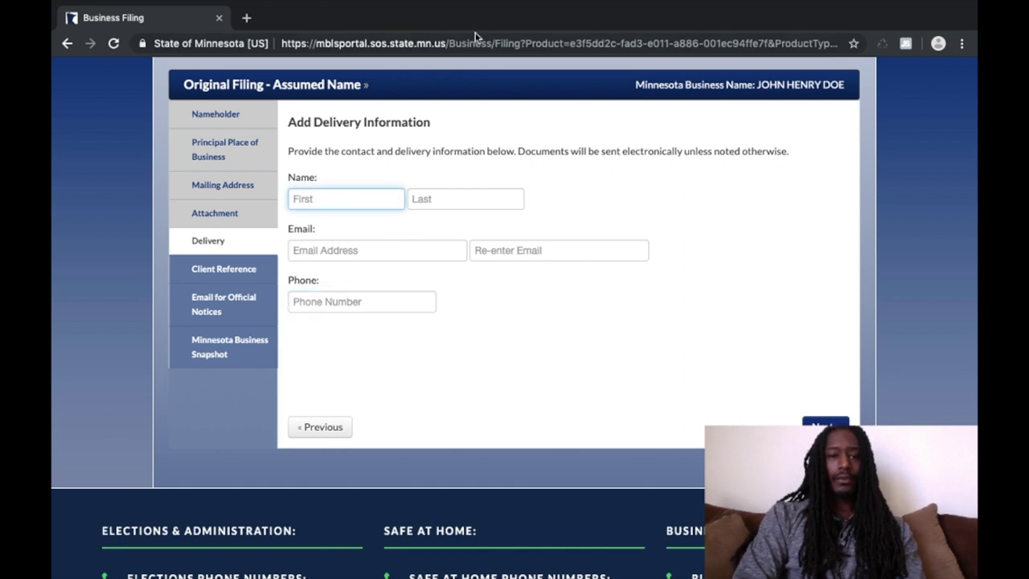
{"action": "type", "text": "Doe"}
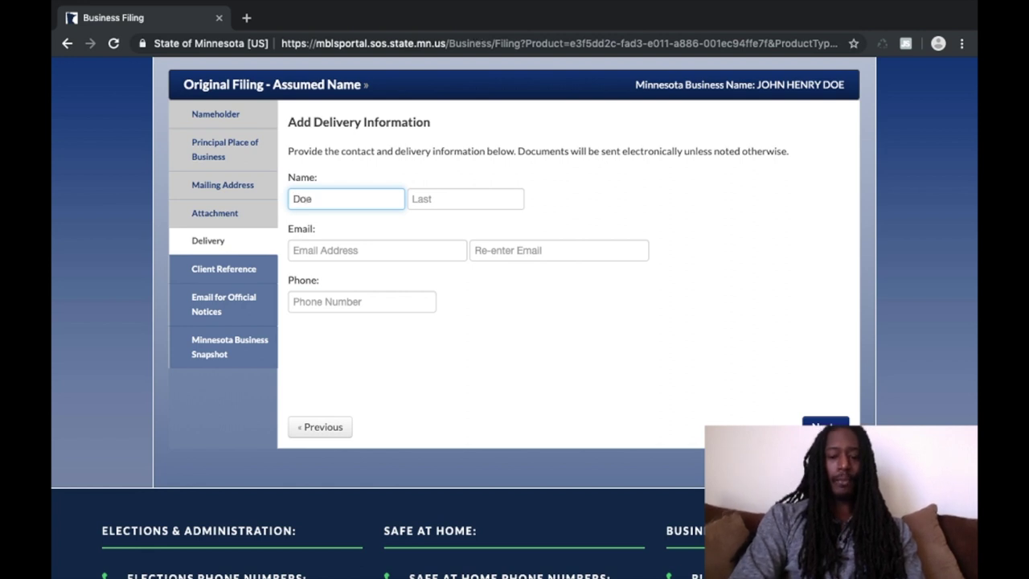
{"action": "type", "text": ","}
{"action": "left_click", "coordinate": [426, 198]}
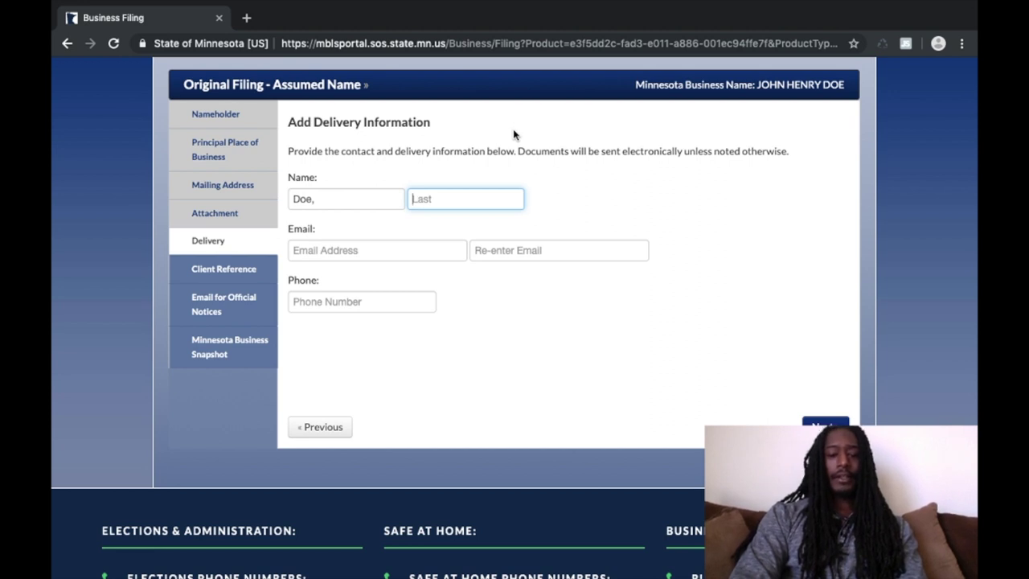
{"action": "type", "text": "John "}
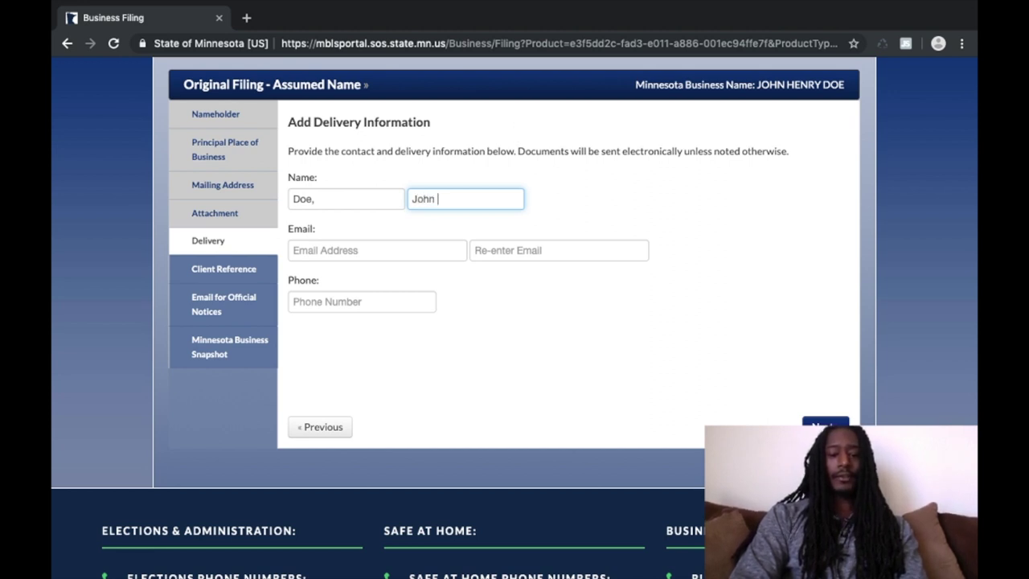
{"action": "type", "text": "H"}
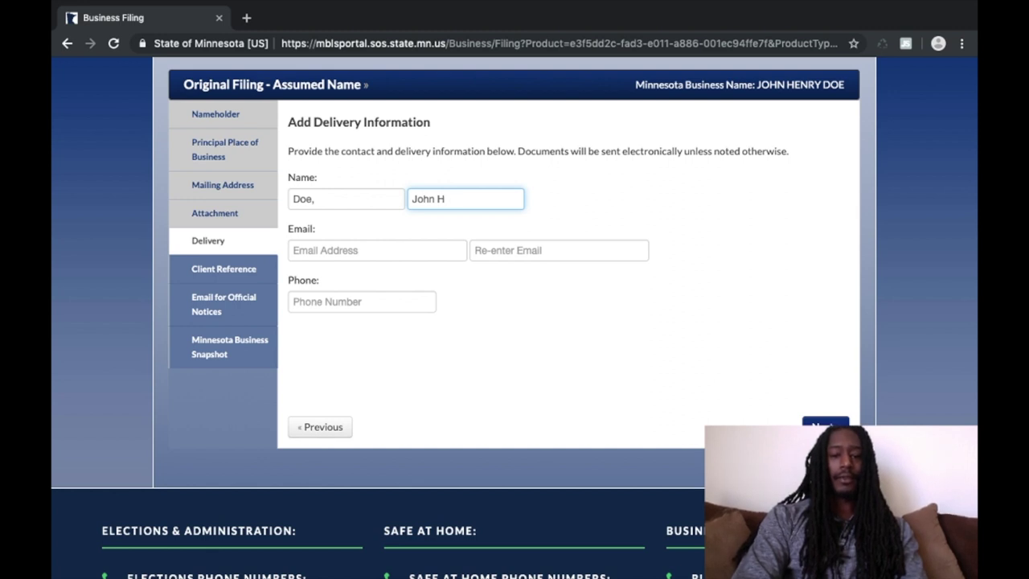
{"action": "type", "text": "nenry"}
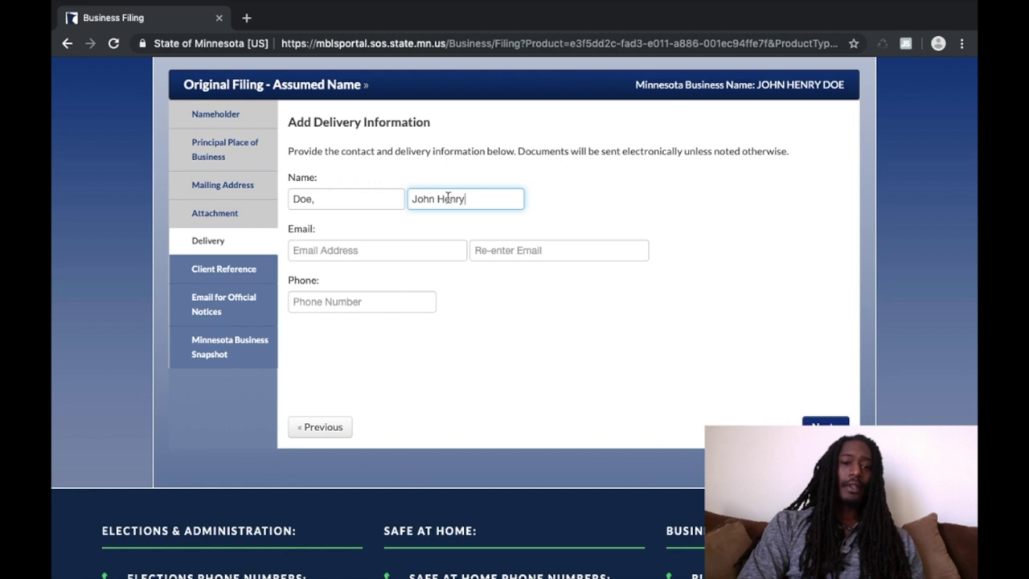
Step: Fill in the delivery contact's e-mail address and its confirmation field
{"action": "left_click", "coordinate": [357, 250]}
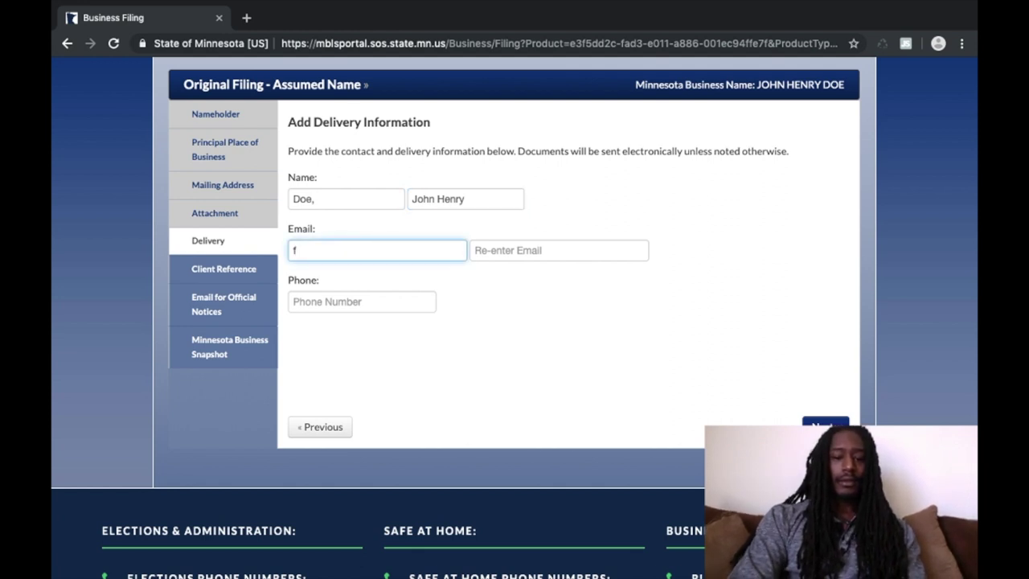
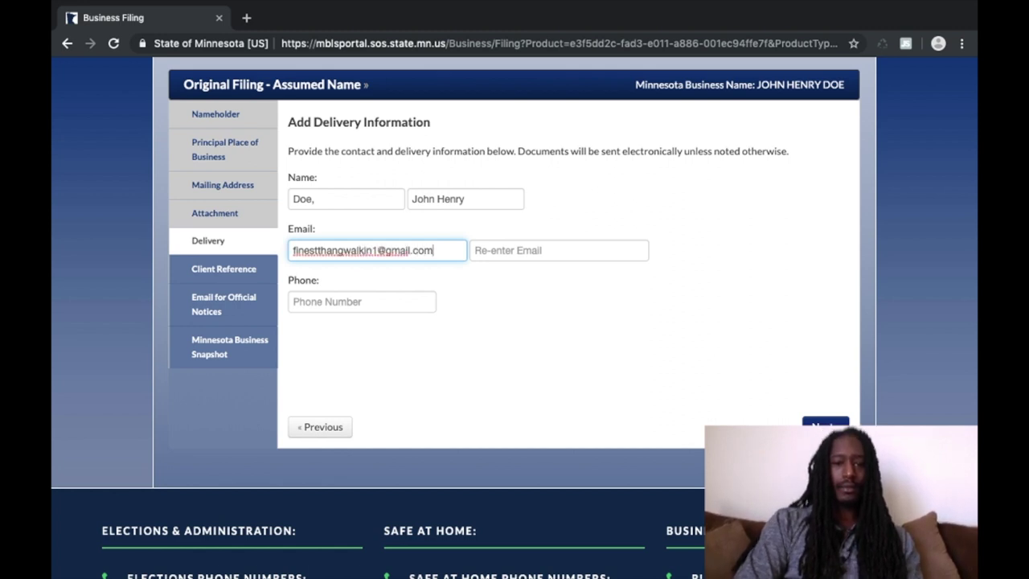
{"action": "left_click", "coordinate": [526, 251]}
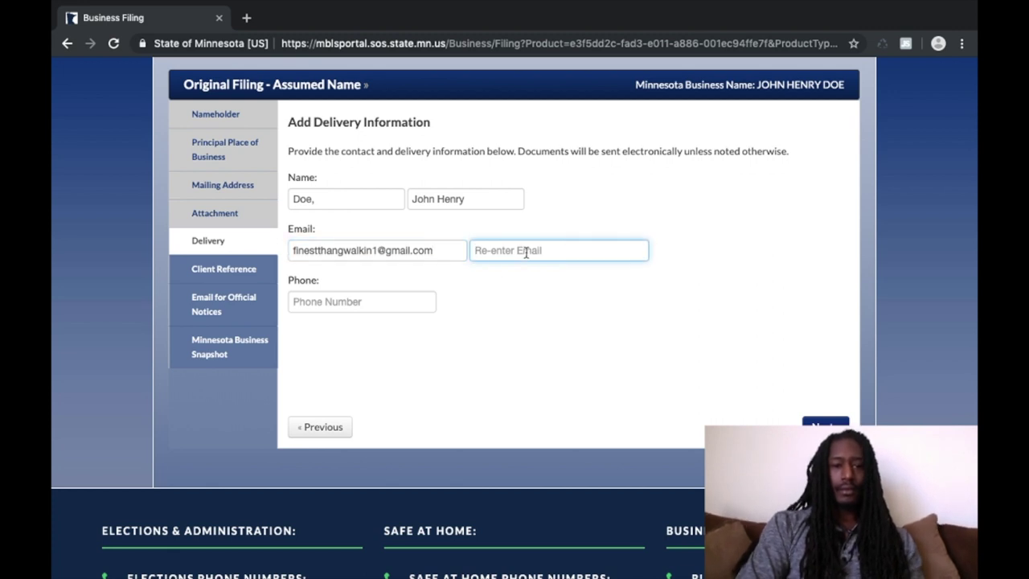
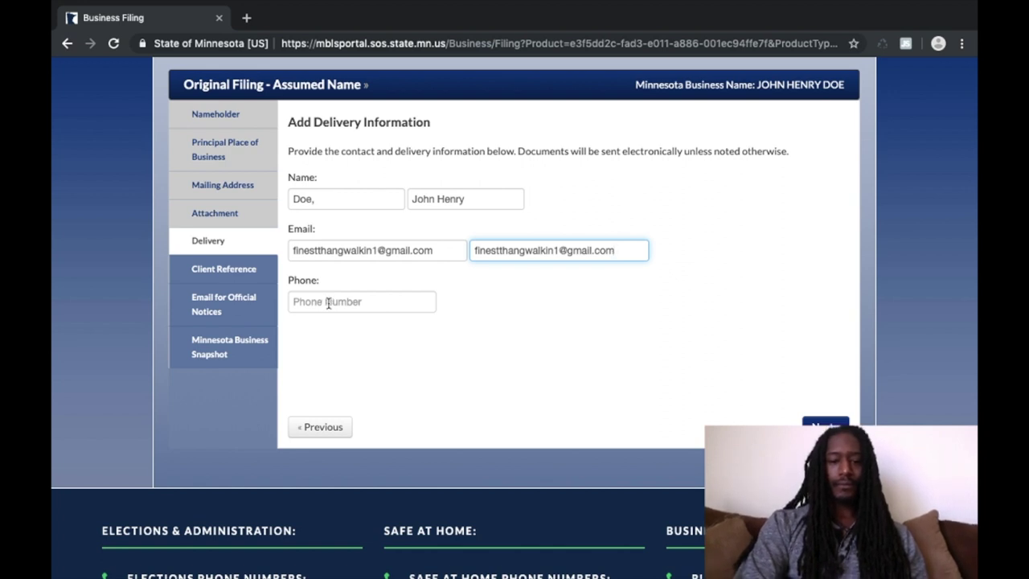
Step: Add the contact's phone number and move past Client Reference without entering one
{"action": "left_click", "coordinate": [328, 303]}
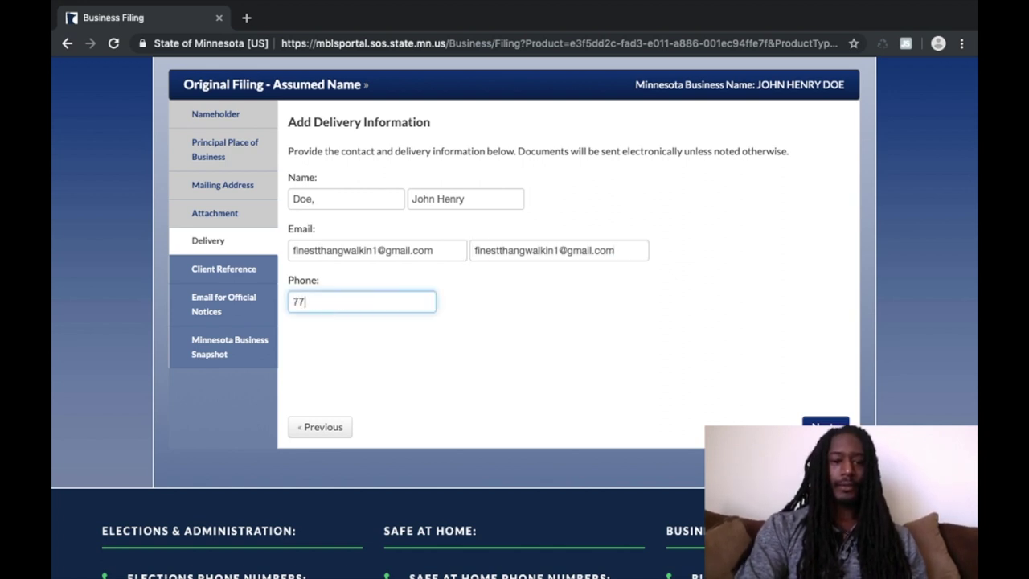
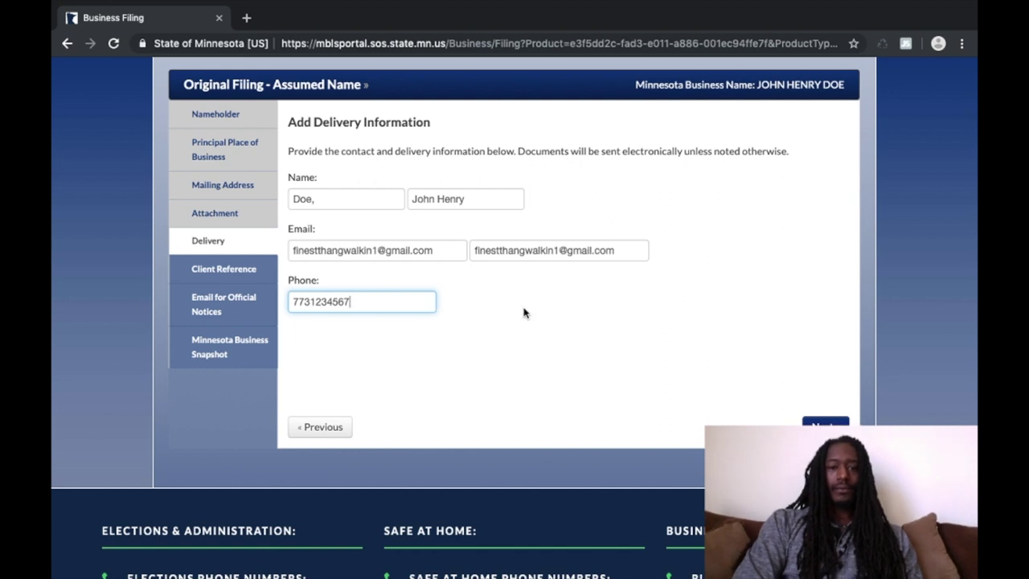
{"action": "left_click", "coordinate": [825, 422]}
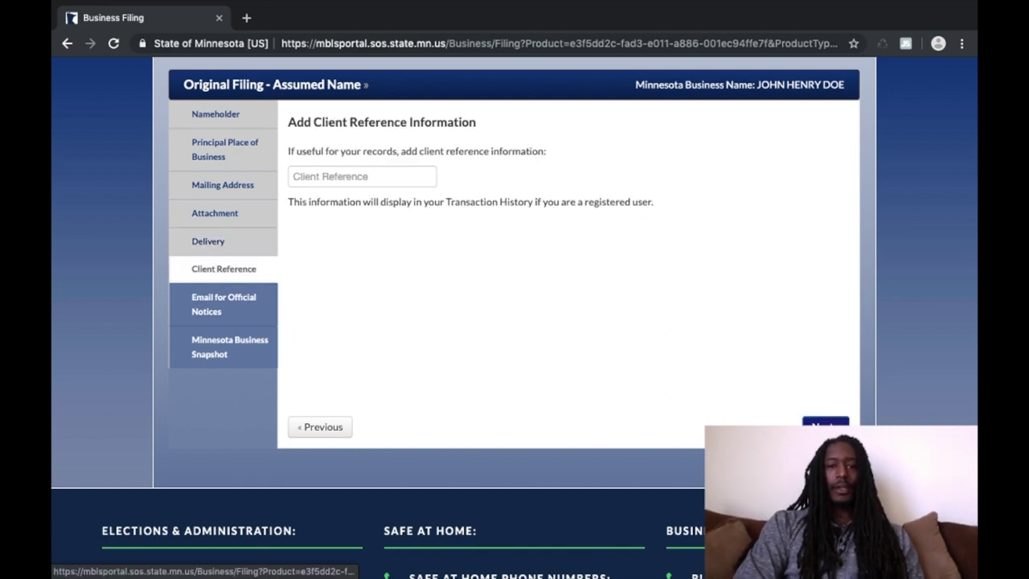
{"action": "left_click", "coordinate": [824, 422]}
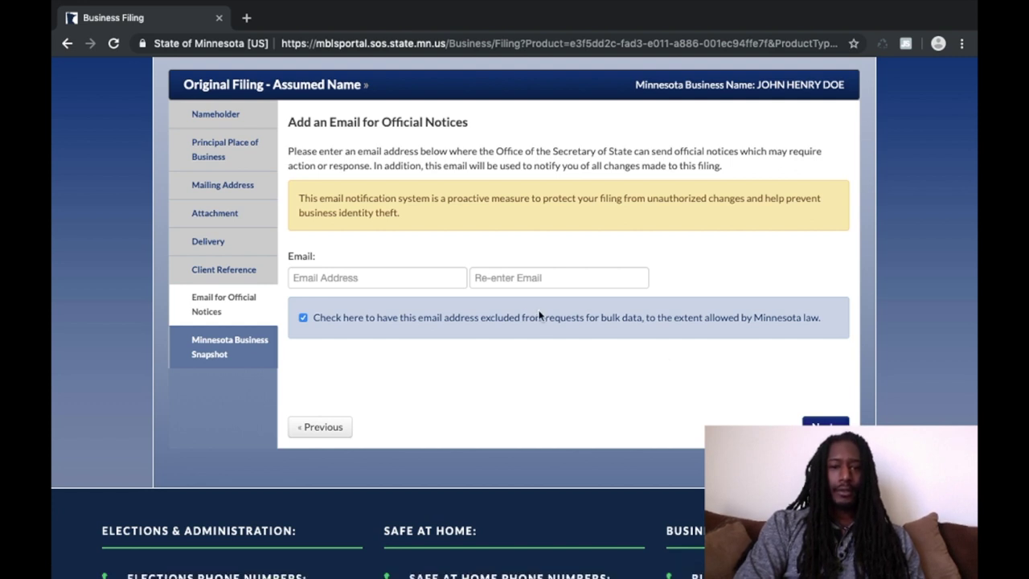
Step: Put the contact's e-mail in Email Address and Re-enter Email, then continue to the survey
{"action": "left_click", "coordinate": [372, 279]}
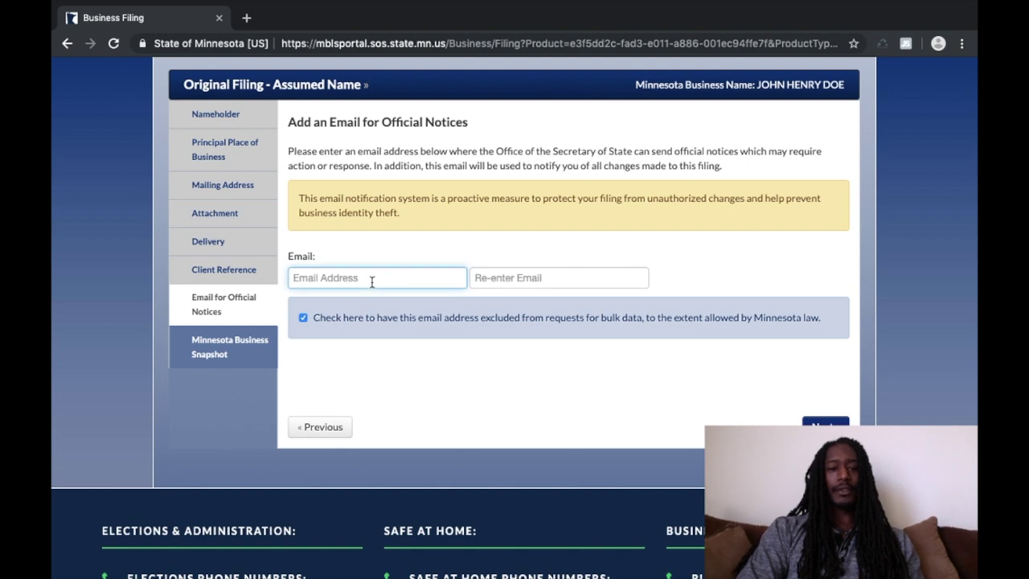
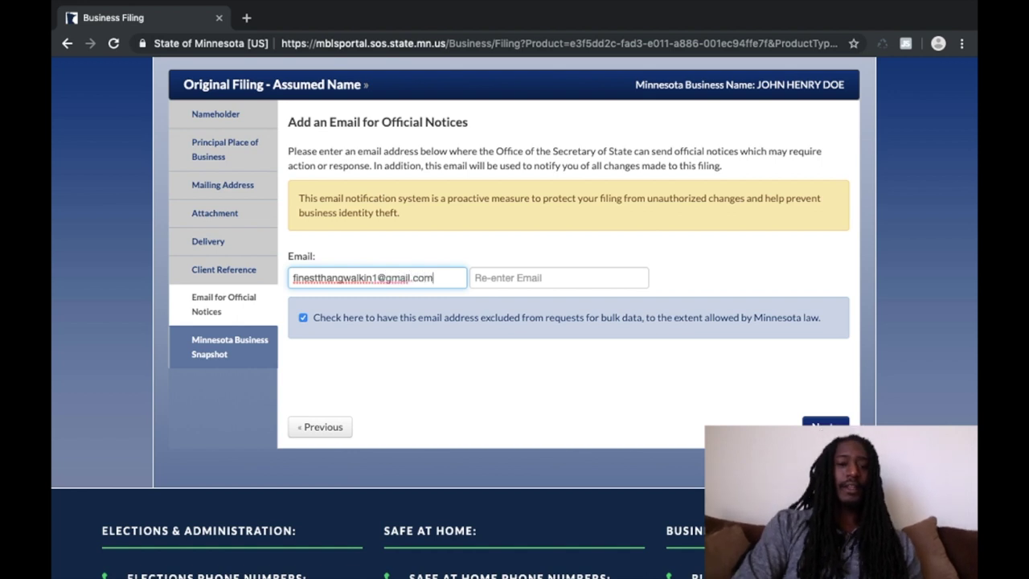
{"action": "left_click", "coordinate": [514, 279]}
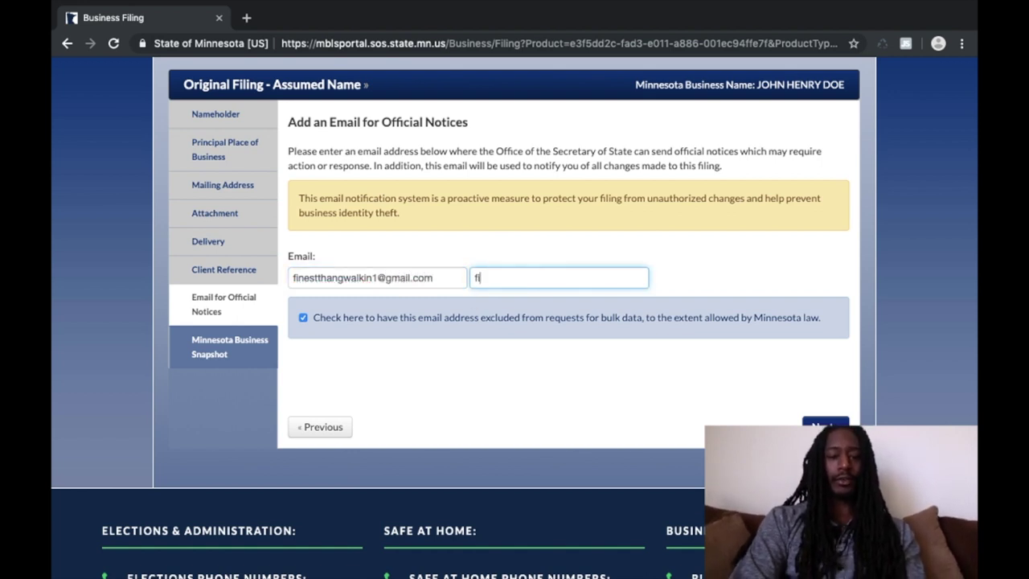
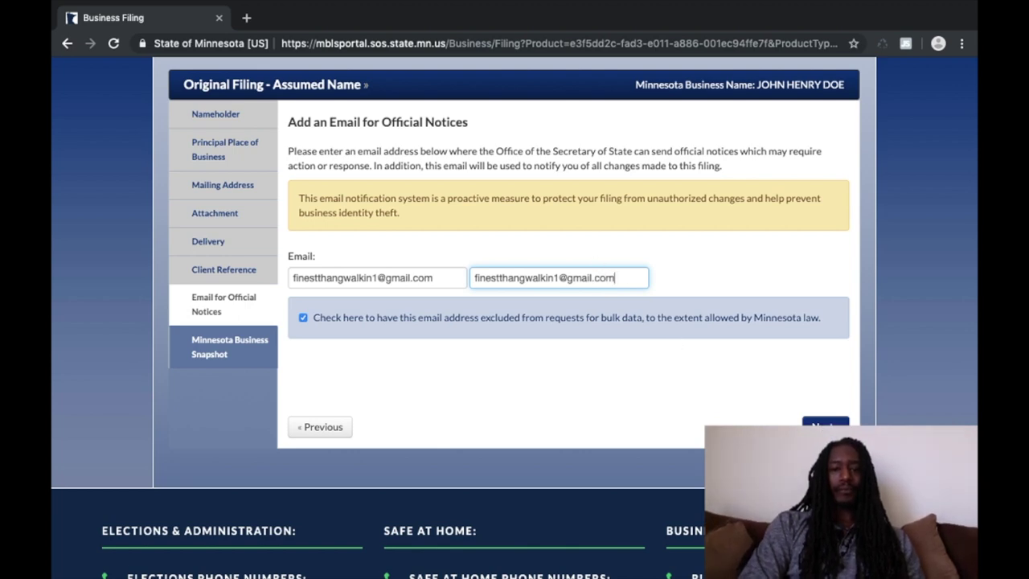
{"action": "left_click", "coordinate": [824, 425]}
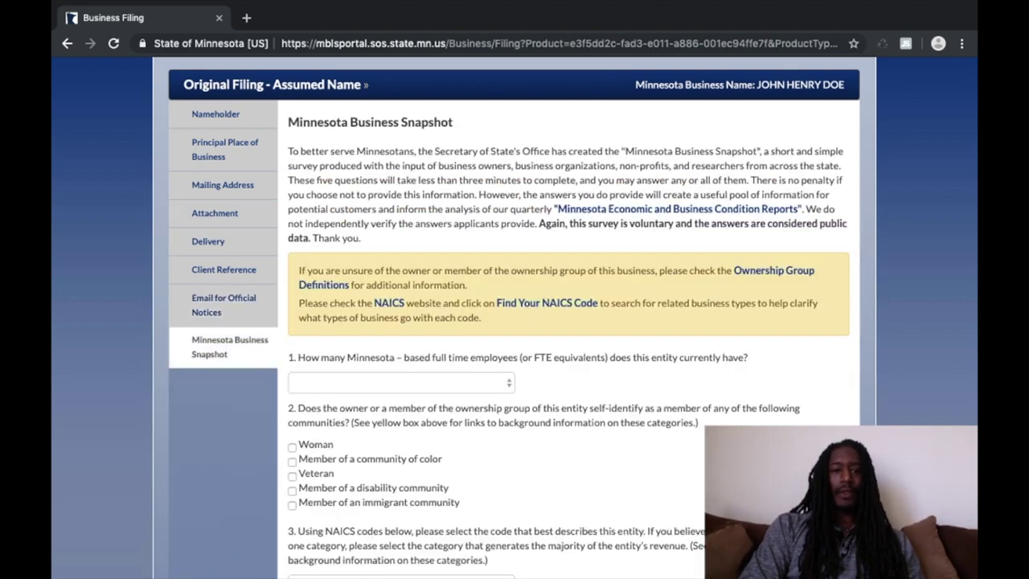
{"action": "scroll", "coordinate": [704, 309], "scroll_direction": "down", "scroll_amount": 2}
{"action": "scroll", "coordinate": [703, 309], "scroll_direction": "up", "scroll_amount": 2}
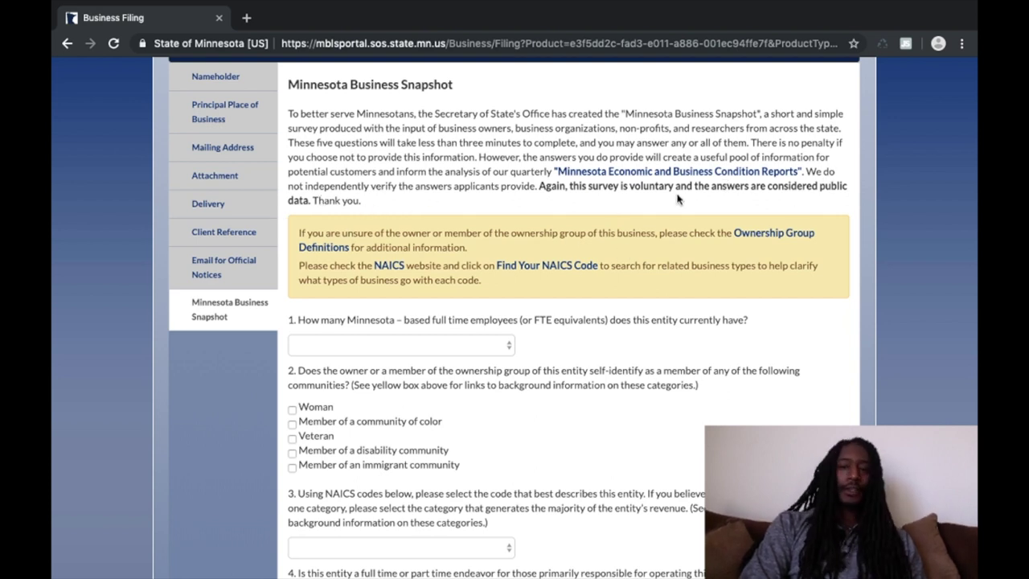
{"action": "scroll", "coordinate": [779, 277], "scroll_direction": "down", "scroll_amount": 2}
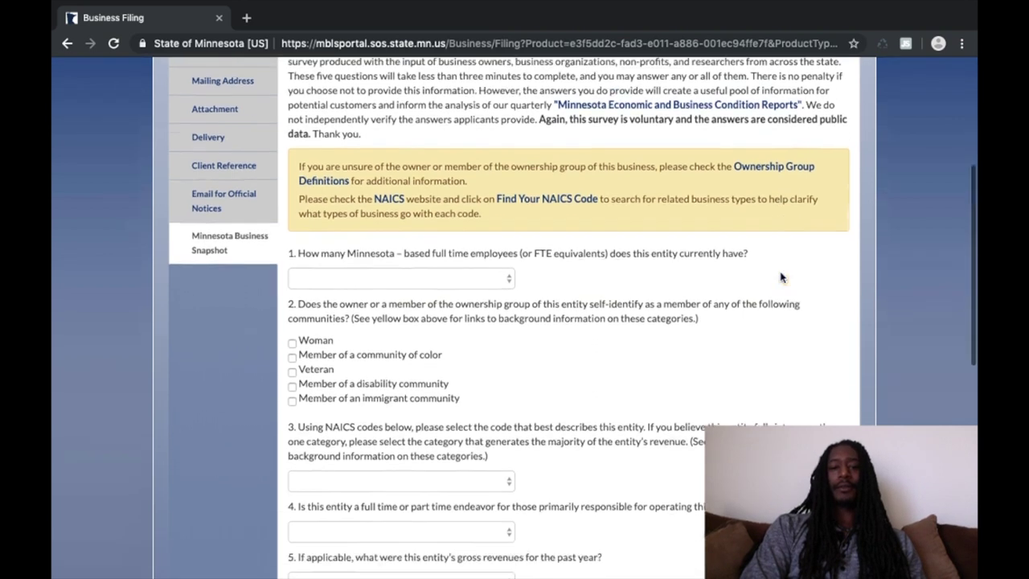
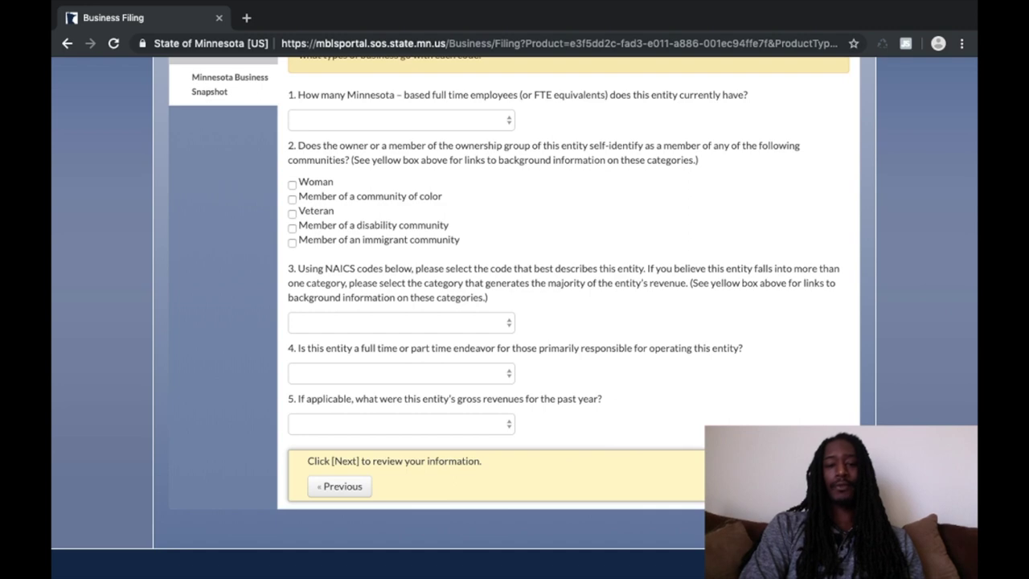
Step: Bring up the Filing Review for the $50.00 Assumed Name filing and read its summary, details, delivery and snapshot sections
{"action": "left_click", "coordinate": [816, 486]}
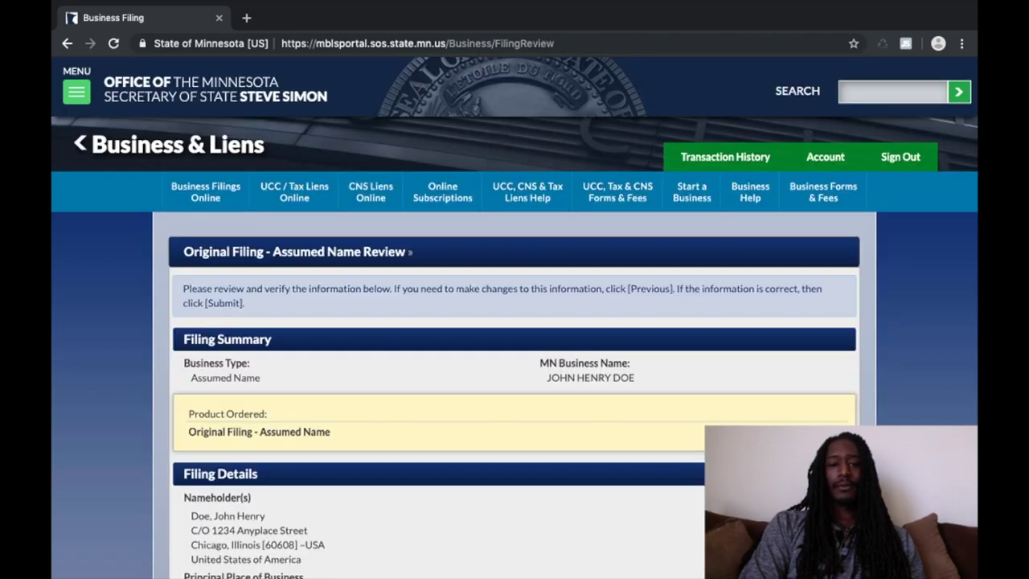
{"action": "scroll", "coordinate": [514, 322], "scroll_direction": "down", "scroll_amount": 4}
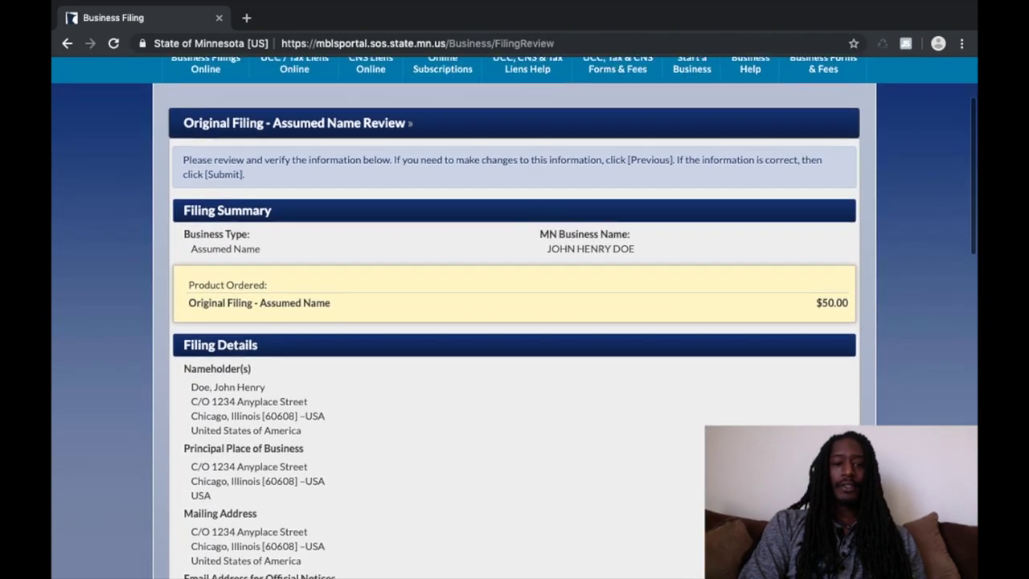
{"action": "scroll", "coordinate": [514, 322], "scroll_direction": "down", "scroll_amount": 1}
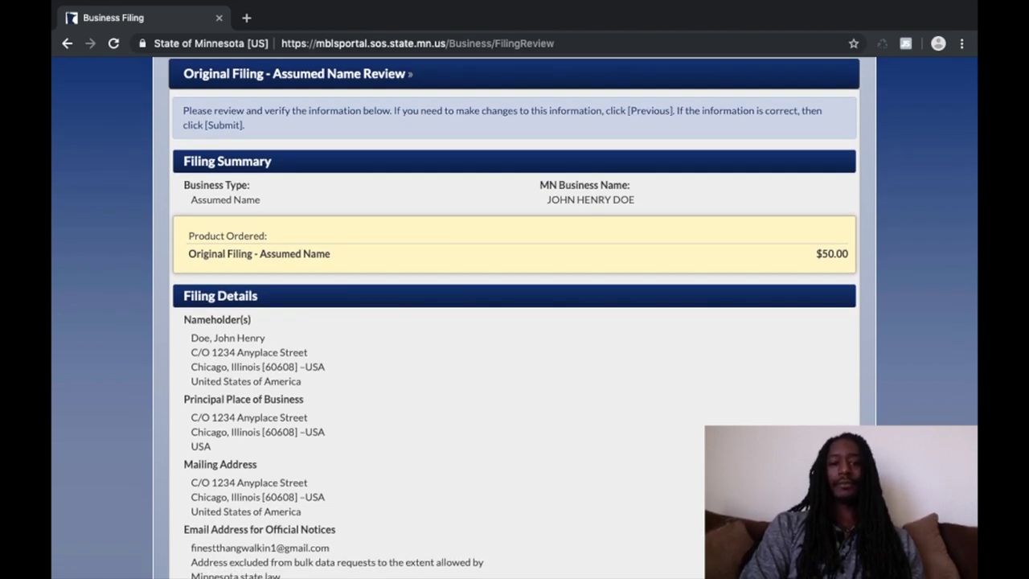
{"action": "scroll", "coordinate": [514, 322], "scroll_direction": "down", "scroll_amount": 3}
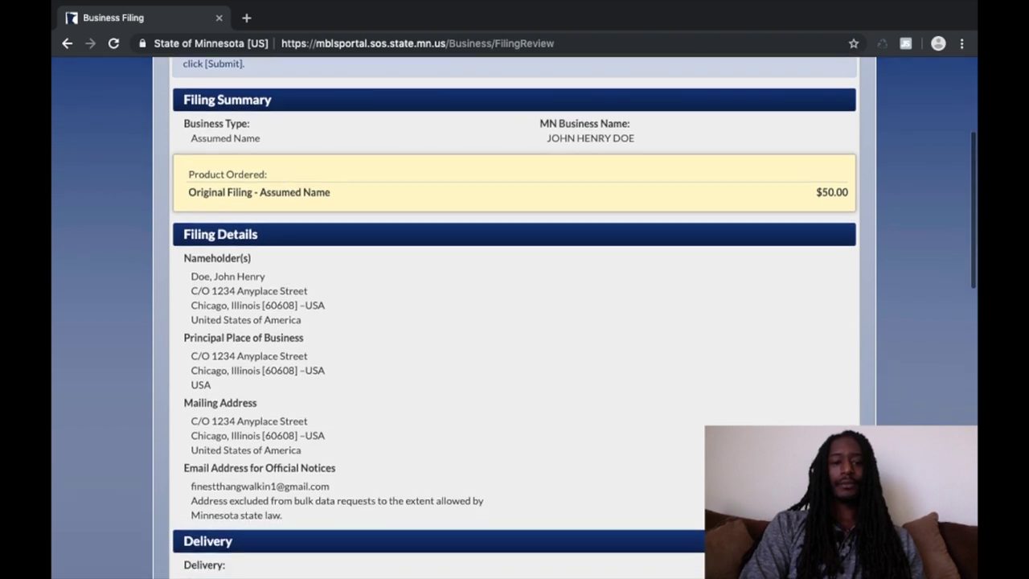
{"action": "scroll", "coordinate": [514, 321], "scroll_direction": "down", "scroll_amount": 3}
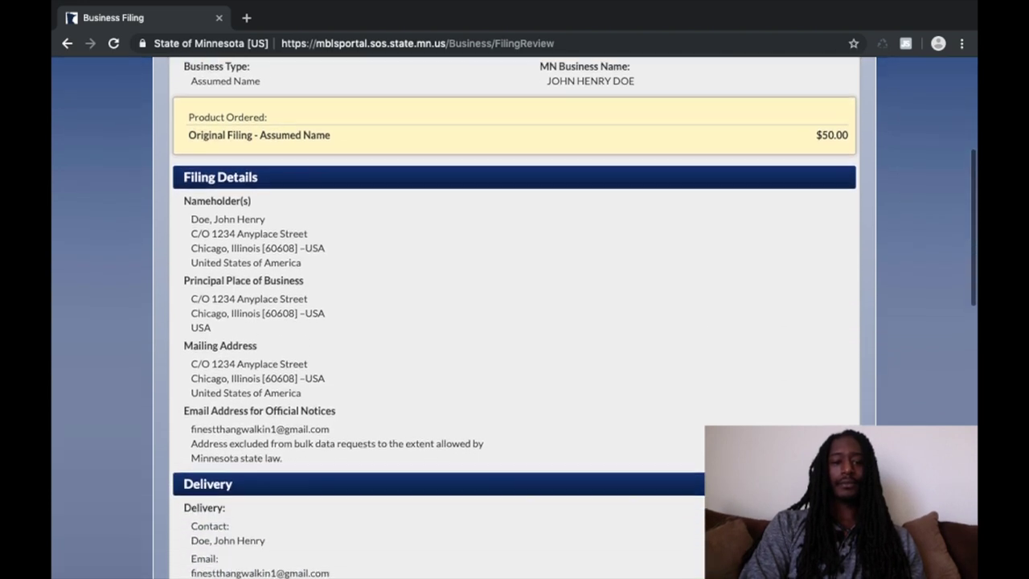
{"action": "scroll", "coordinate": [514, 322], "scroll_direction": "down", "scroll_amount": 1}
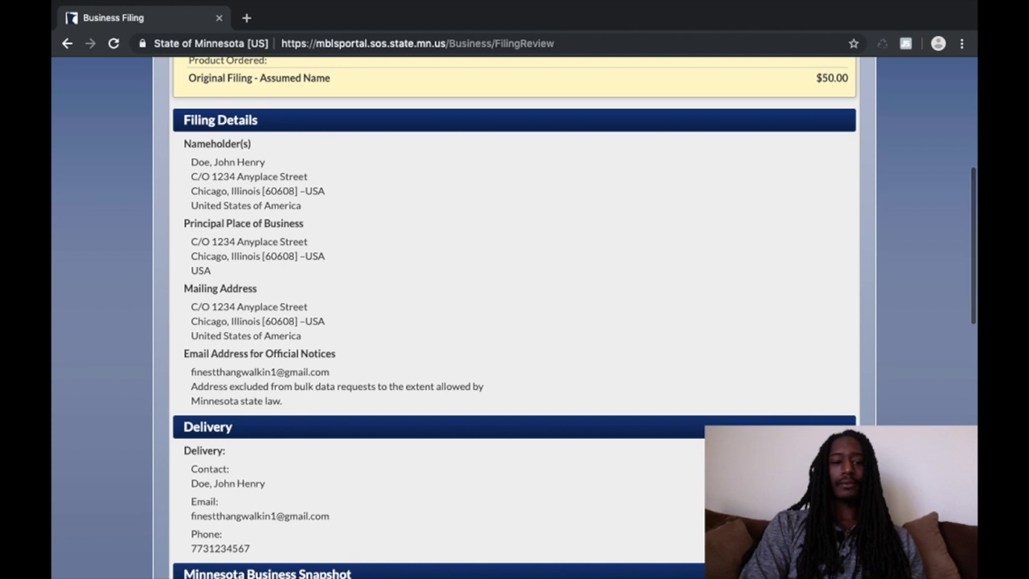
{"action": "scroll", "coordinate": [514, 322], "scroll_direction": "down", "scroll_amount": 4}
{"action": "scroll", "coordinate": [514, 322], "scroll_direction": "down", "scroll_amount": 8}
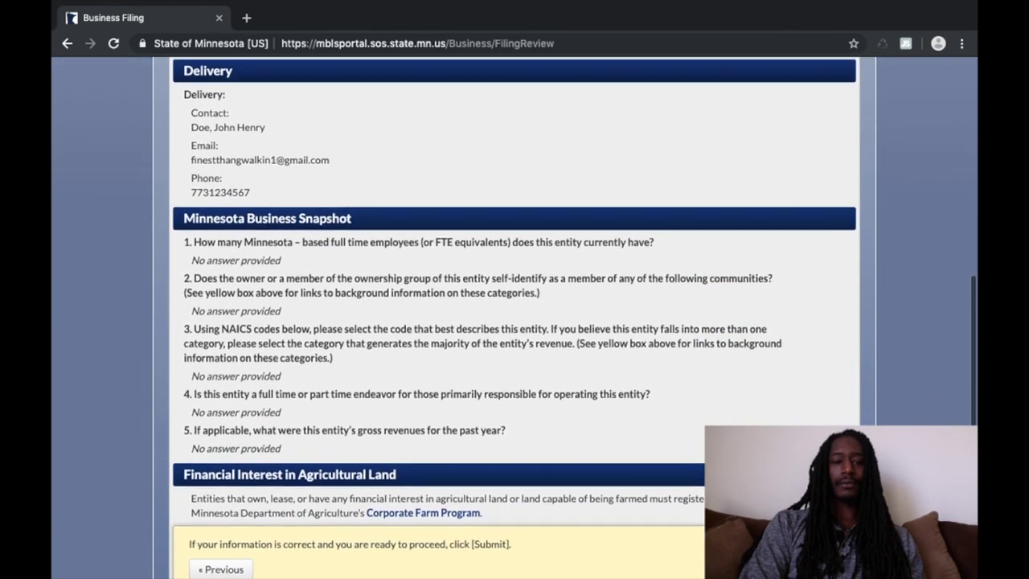
{"action": "scroll", "coordinate": [515, 322], "scroll_direction": "down", "scroll_amount": 2}
{"action": "scroll", "coordinate": [515, 322], "scroll_direction": "down", "scroll_amount": 2}
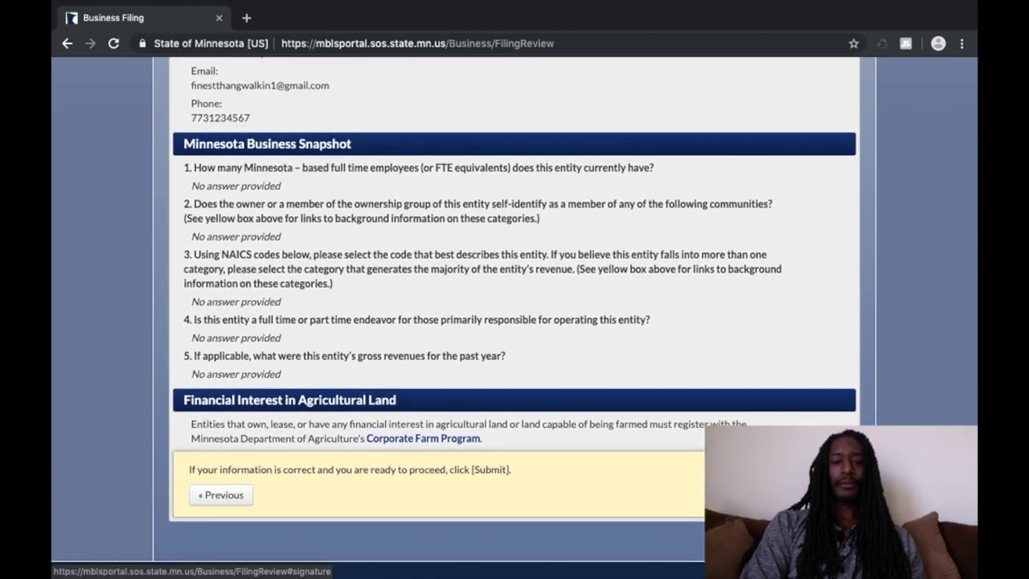
{"action": "scroll", "coordinate": [693, 486], "scroll_direction": "up", "scroll_amount": 6}
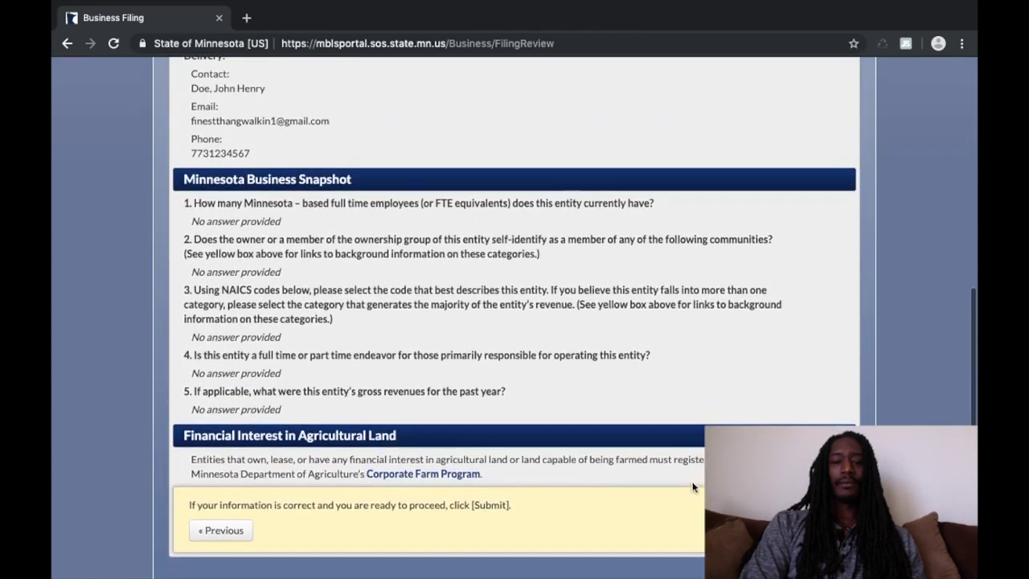
{"action": "scroll", "coordinate": [693, 486], "scroll_direction": "up", "scroll_amount": 1}
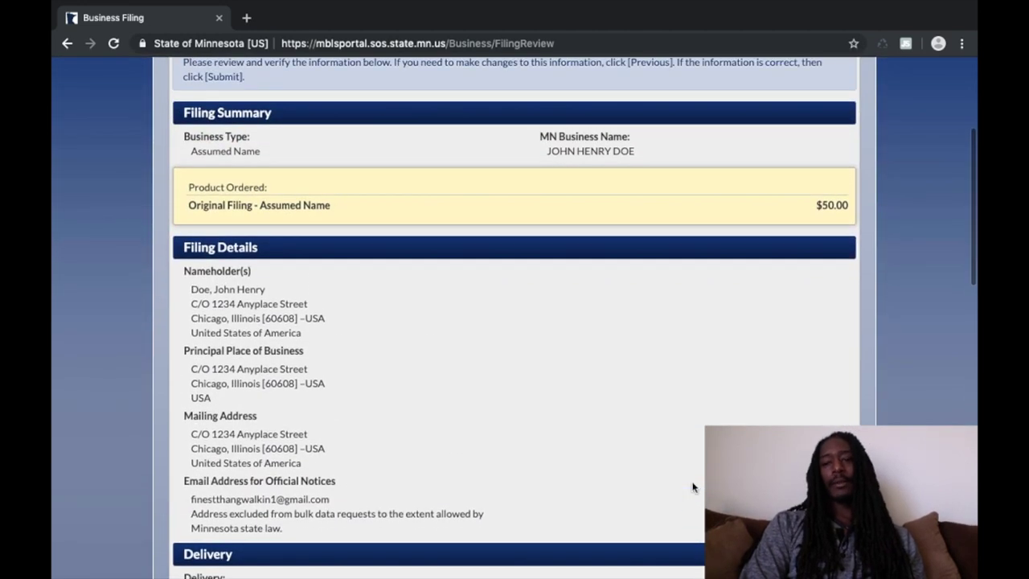
{"action": "scroll", "coordinate": [693, 486], "scroll_direction": "up", "scroll_amount": 1}
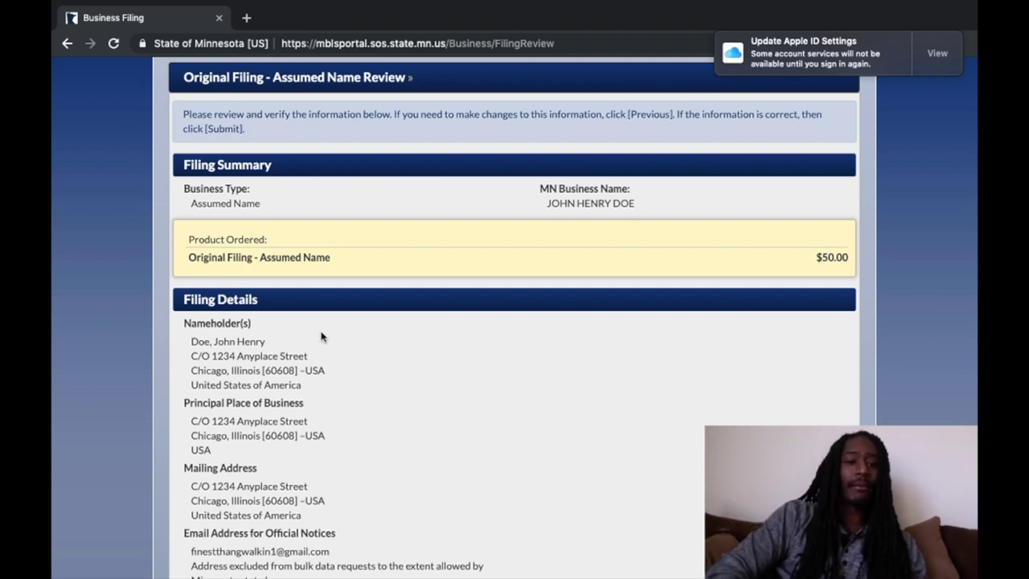
{"action": "left_click_drag", "start_coordinate": [184, 322], "coordinate": [249, 323]}
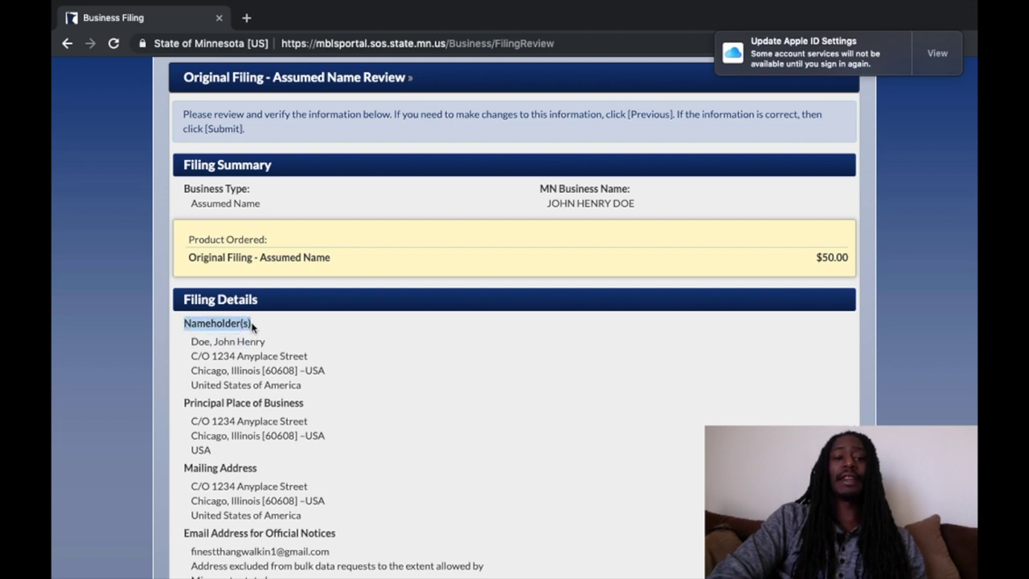
{"action": "left_click", "coordinate": [382, 365]}
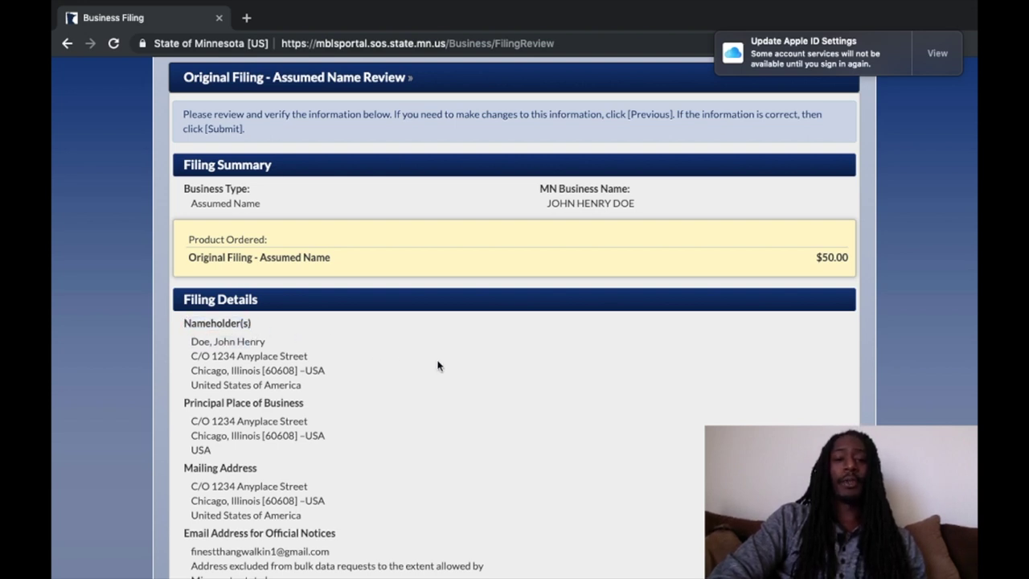